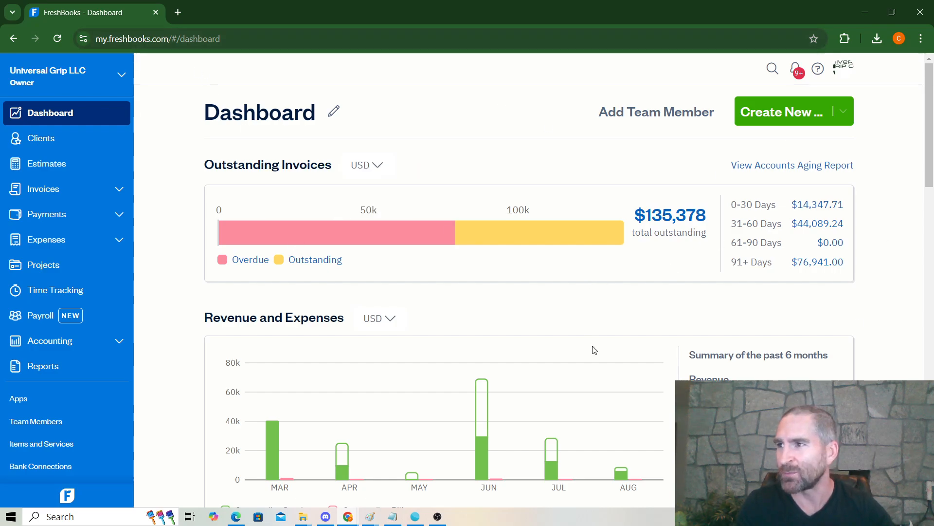
# Step: Open a new blank estimate (No. 192258, dated 08/06/2024) from the Dashboard's Create New menu
pyautogui.moveTo(565, 228)
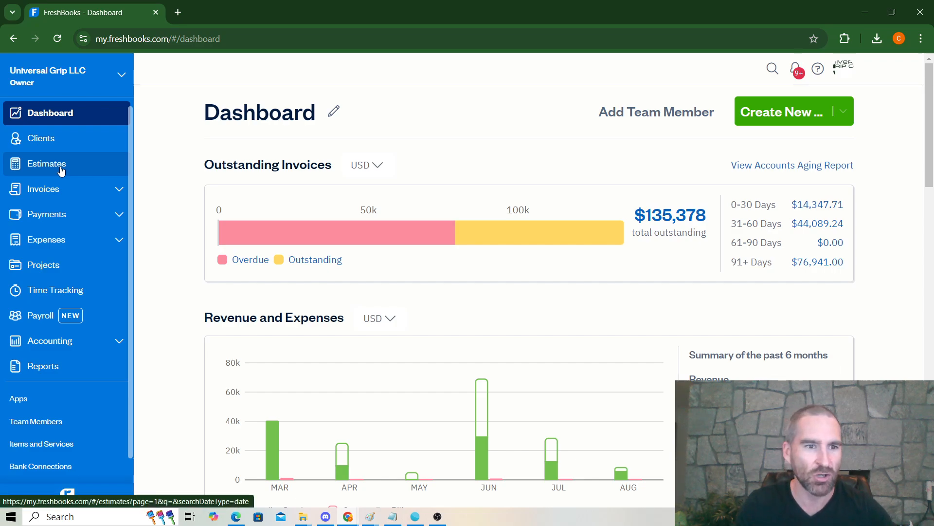
pyautogui.click(766, 113)
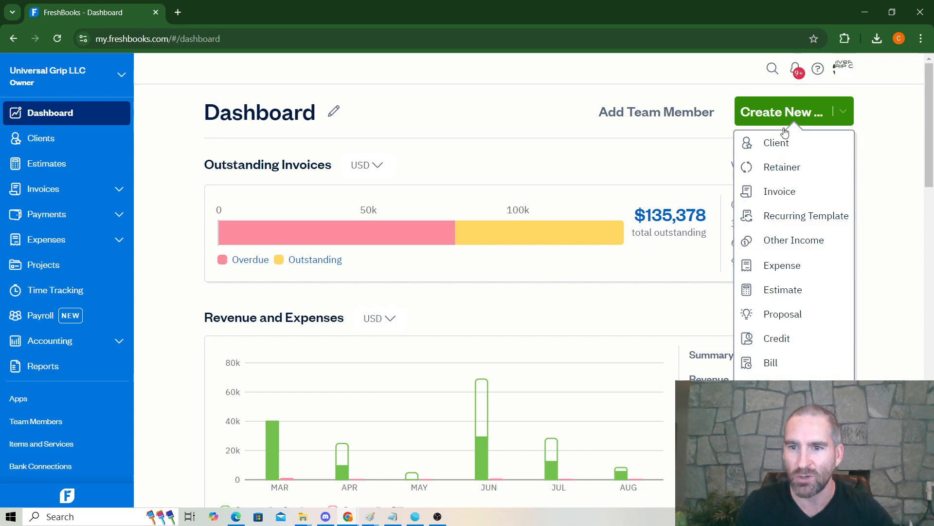
pyautogui.click(792, 294)
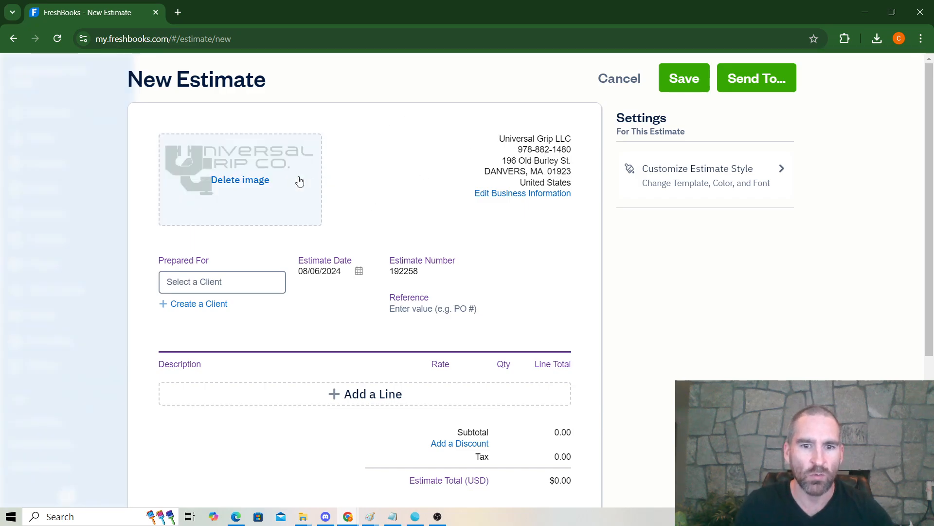
# Step: Open the estimate's client picker and start creating a new client
pyautogui.moveTo(221, 140)
pyautogui.scroll(-3, 306, 214)
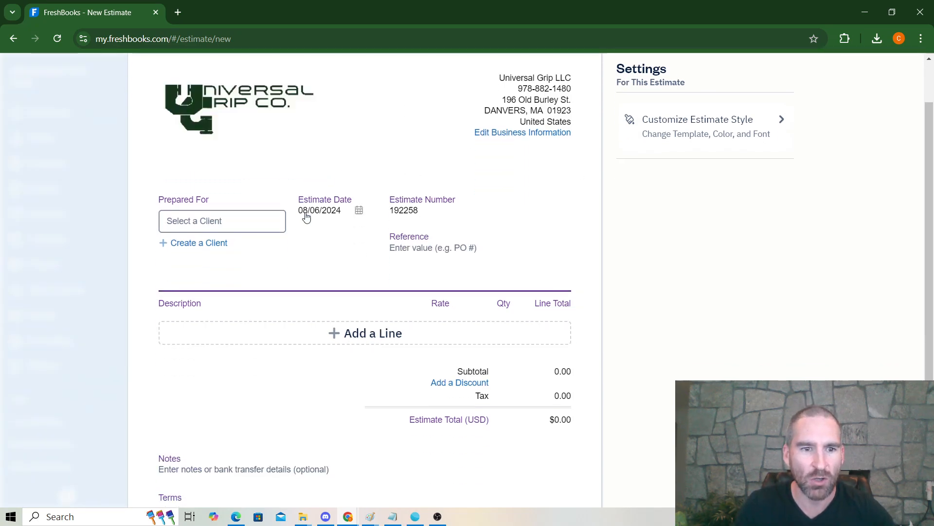
pyautogui.click(192, 160)
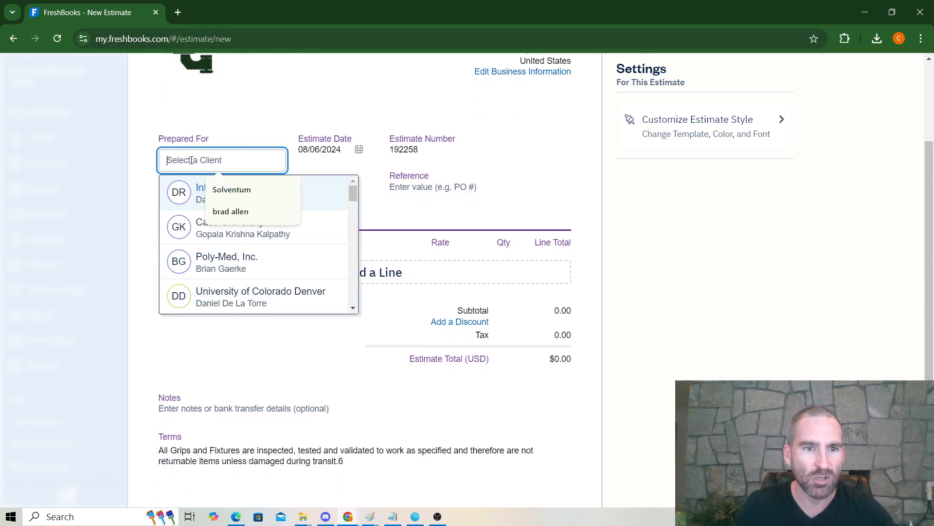
pyautogui.click(148, 143)
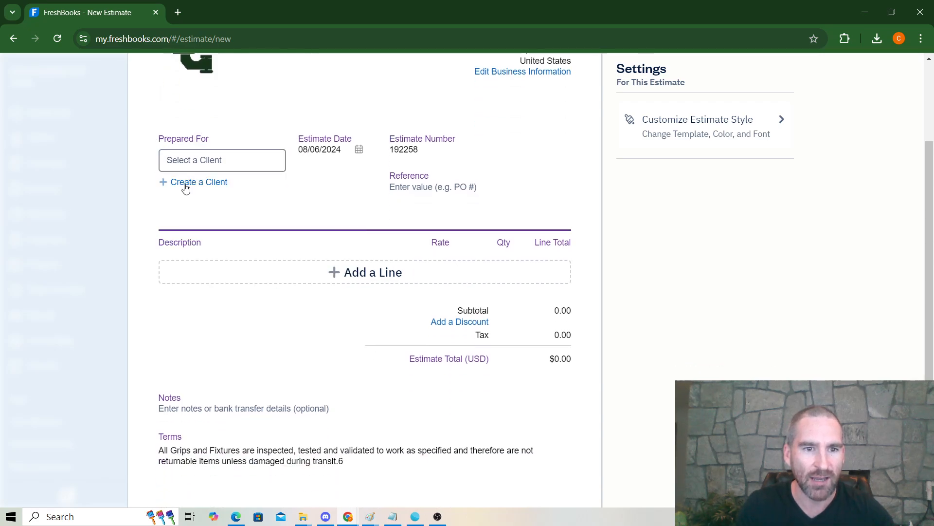
pyautogui.click(184, 184)
# Step: Enter the client's first name, last name, company and e-mail address, then save the client
pyautogui.click(297, 171)
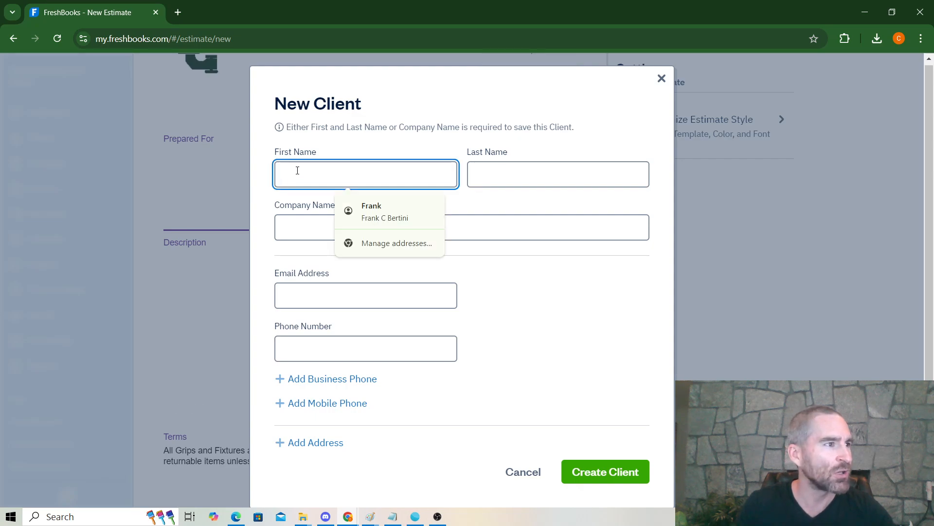
pyautogui.write('K')
pyautogui.press('Tab')
pyautogui.write('H')
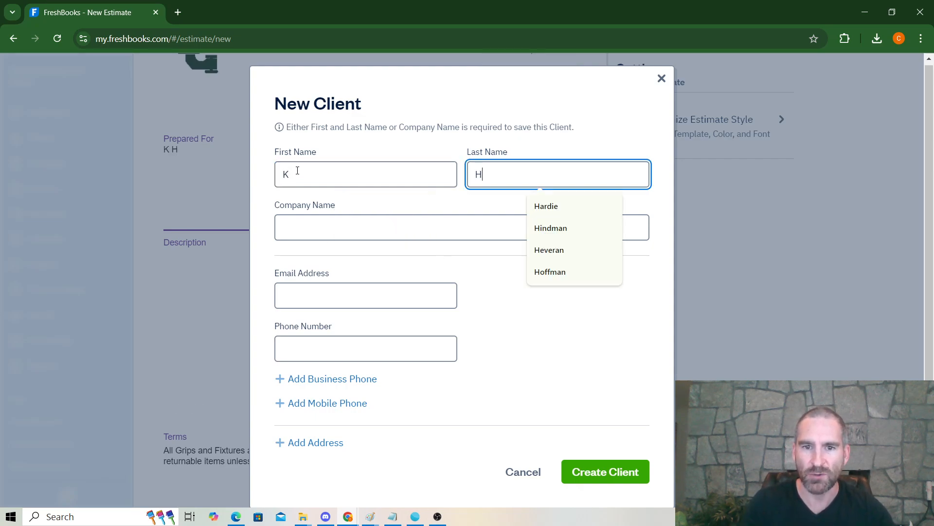
pyautogui.click(305, 226)
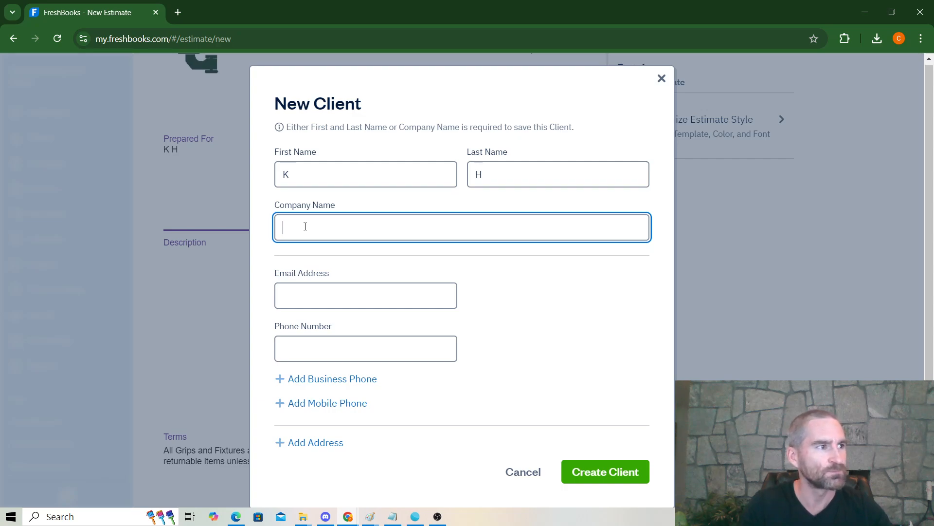
pyautogui.write('O')
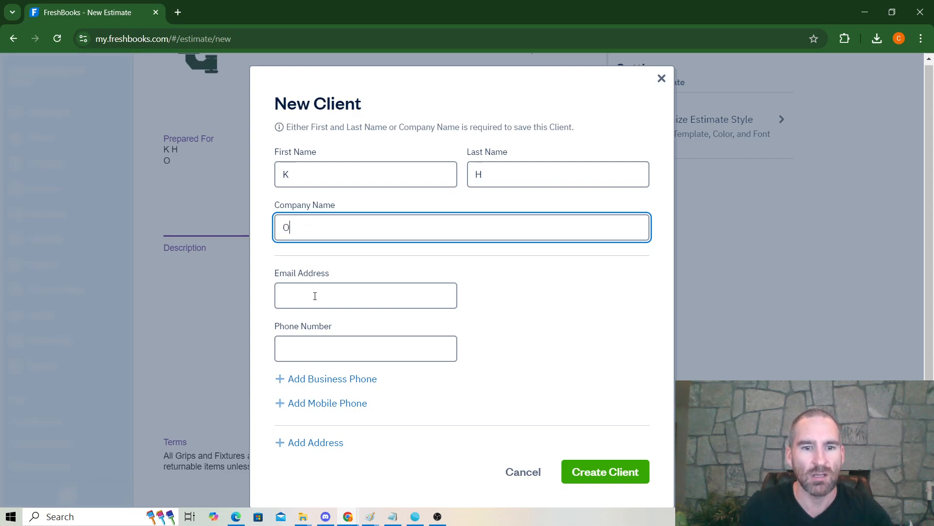
pyautogui.click(315, 295)
pyautogui.write('emai')
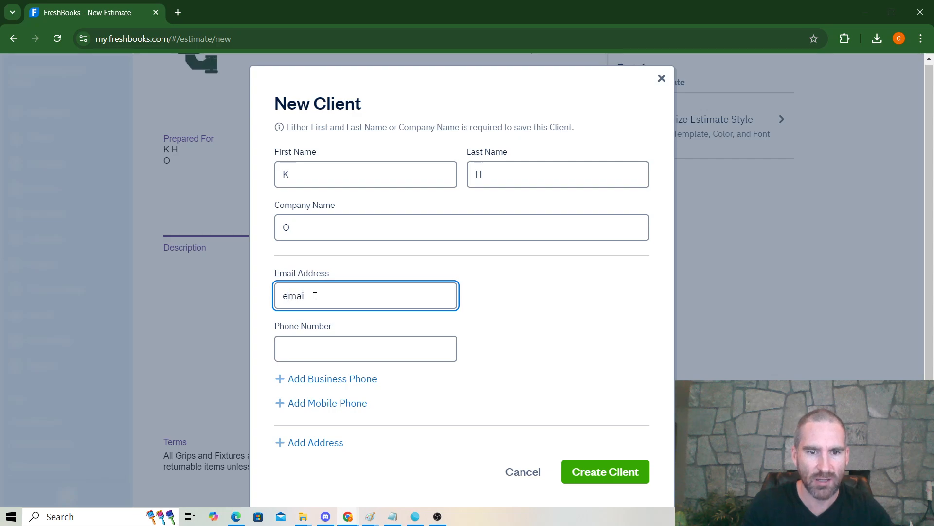
pyautogui.press('BackSpace')
pyautogui.press('BackSpace')
pyautogui.press('BackSpace')
pyautogui.press('BackSpace')
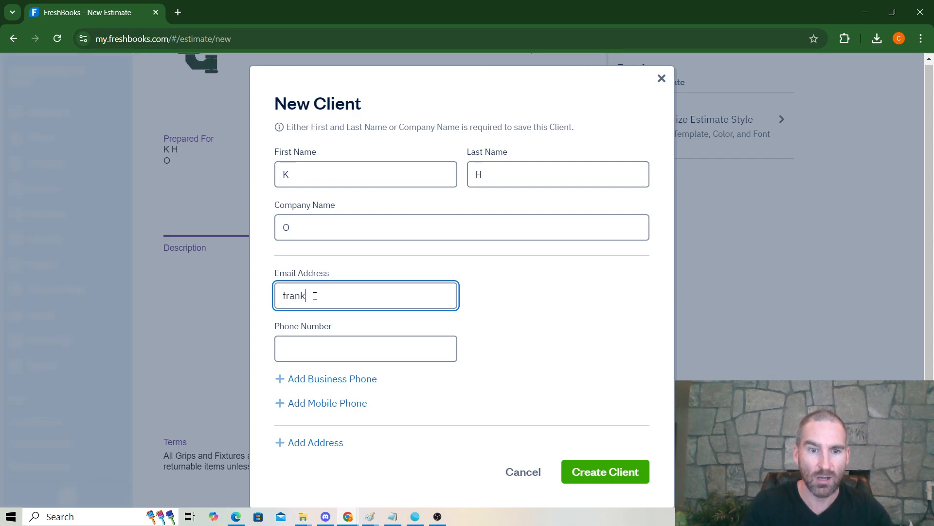
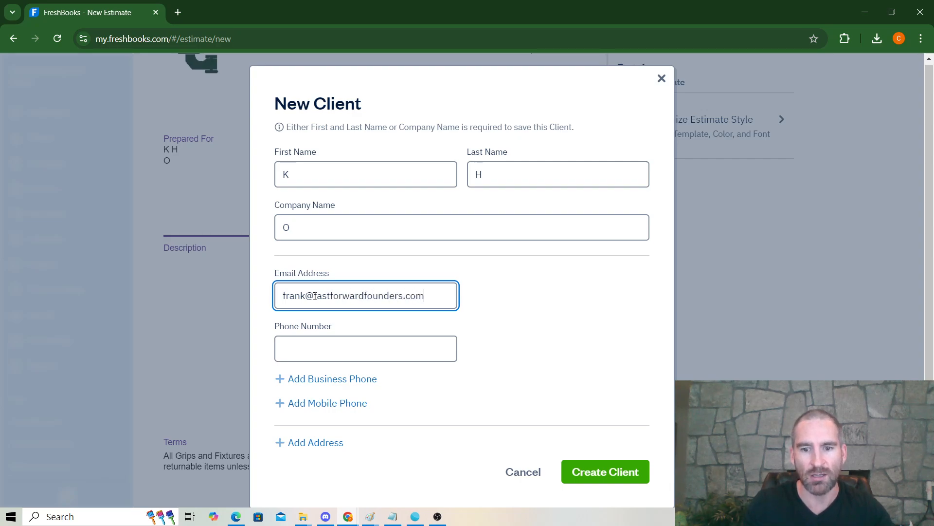
pyautogui.click(627, 476)
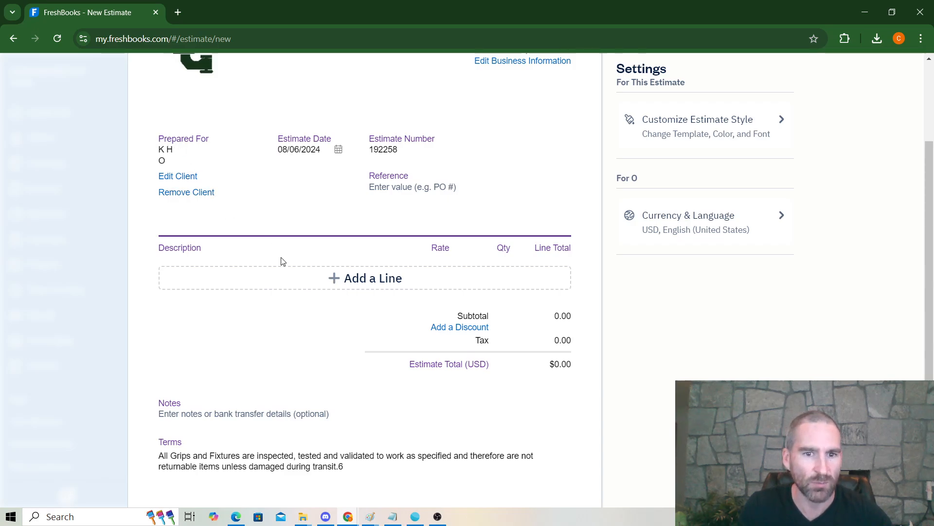
# Step: Add the 2.5kN Galdabini machine as a line item and clear its 17800 rate to $0.00
pyautogui.click(300, 286)
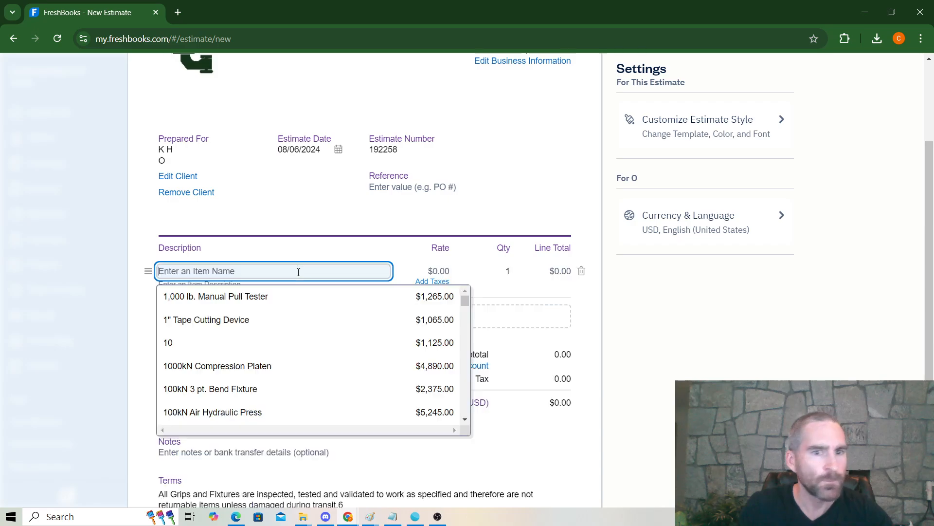
pyautogui.write('2.5kN')
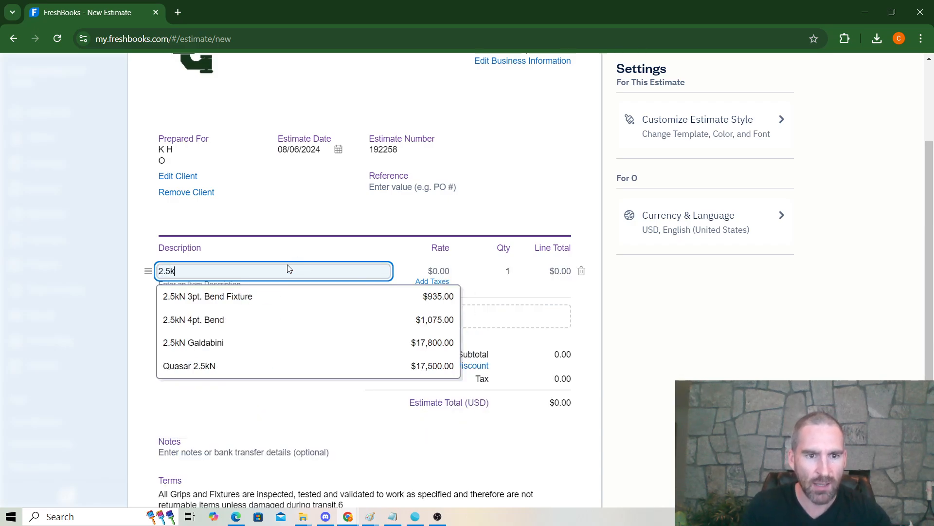
pyautogui.click(209, 344)
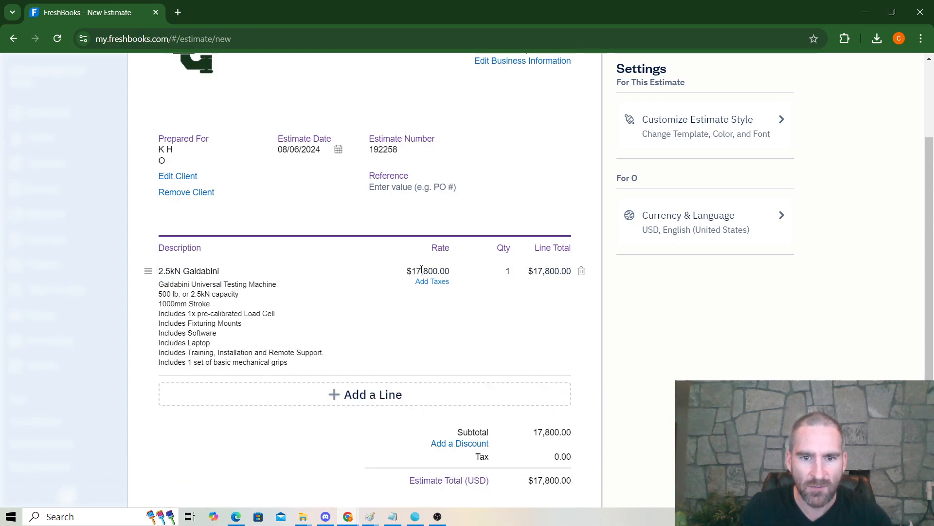
pyautogui.click(457, 271)
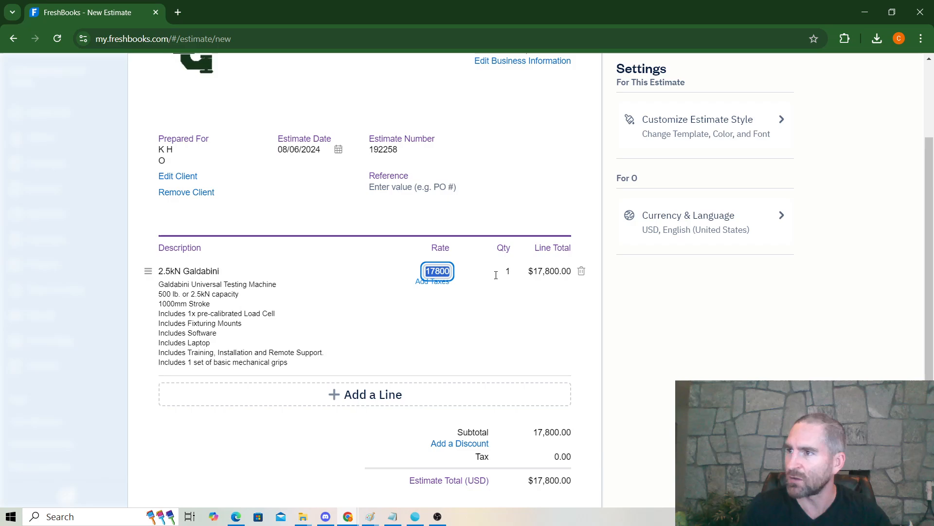
pyautogui.press('BackSpace')
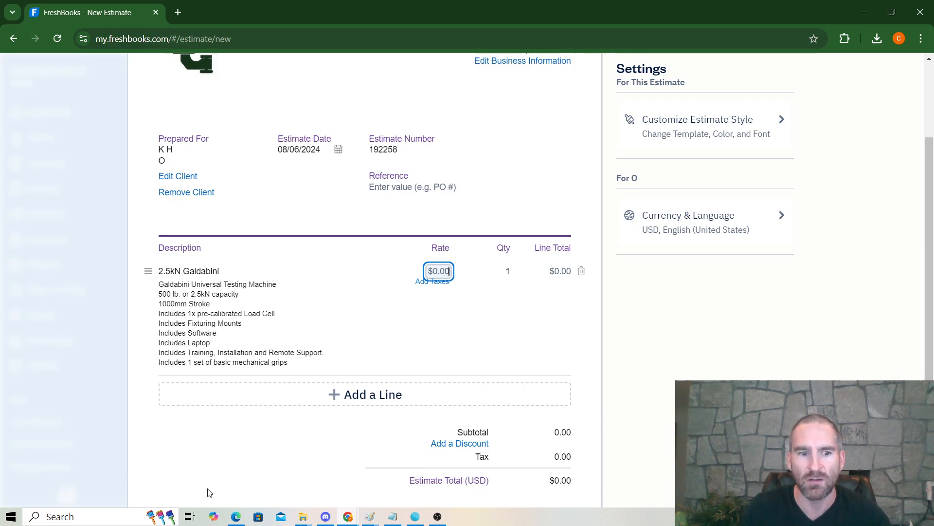
pyautogui.click(63, 516)
# Step: Launch Calculator beside the estimate and add 12,800 + 4,200 to get 17,000
pyautogui.write('calcu')
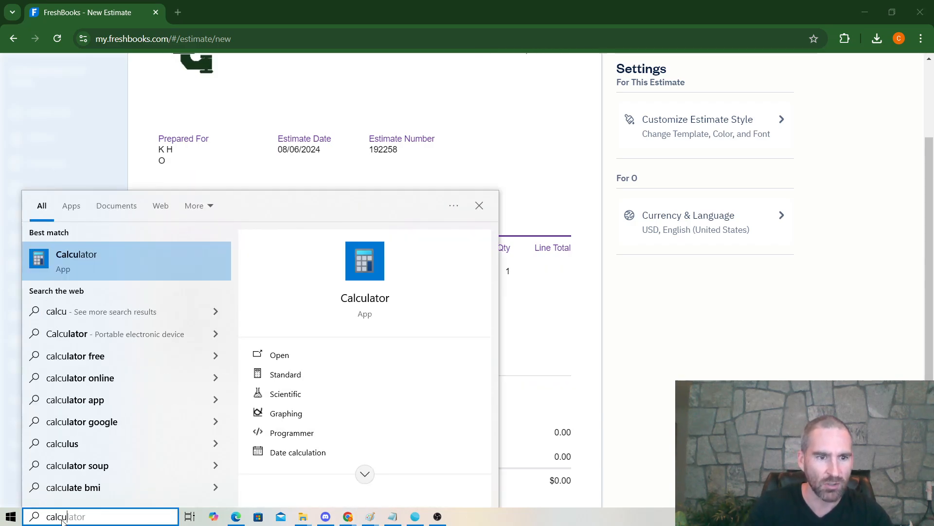
pyautogui.press('Return')
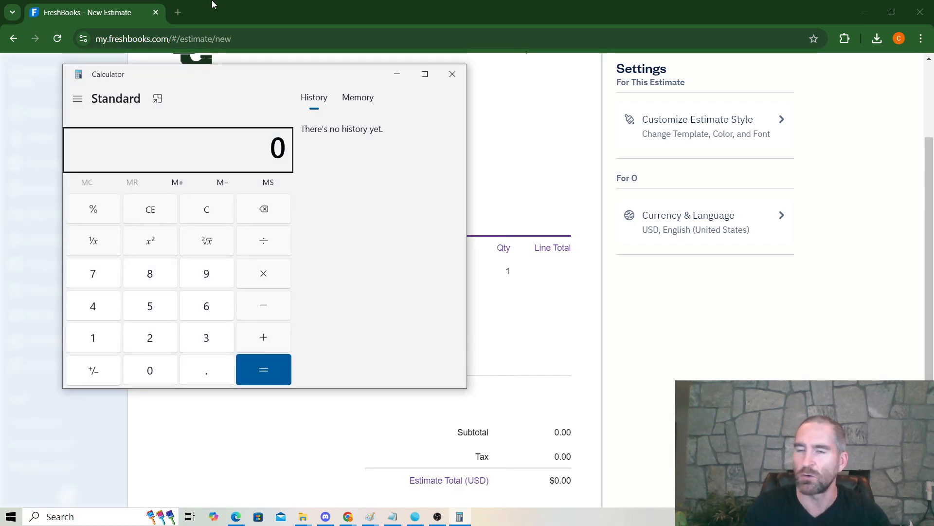
pyautogui.moveTo(248, 83); pyautogui.dragTo(651, 102)
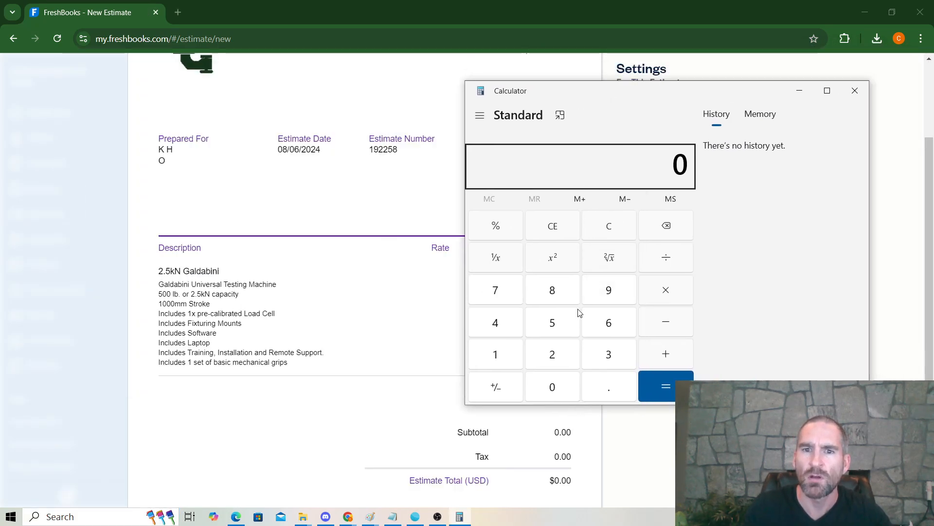
pyautogui.click(503, 356)
pyautogui.click(554, 355)
pyautogui.click(556, 294)
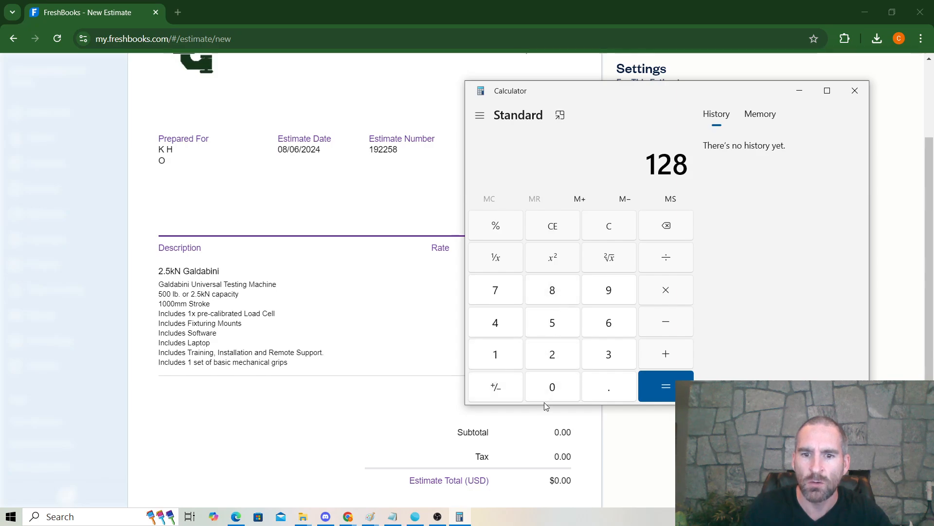
pyautogui.doubleClick(553, 389)
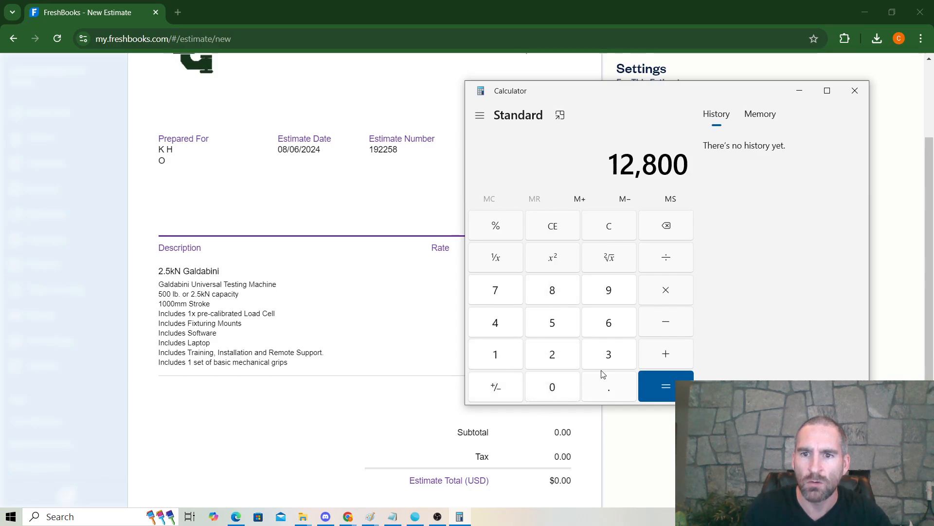
pyautogui.click(660, 354)
pyautogui.click(497, 325)
pyautogui.click(550, 355)
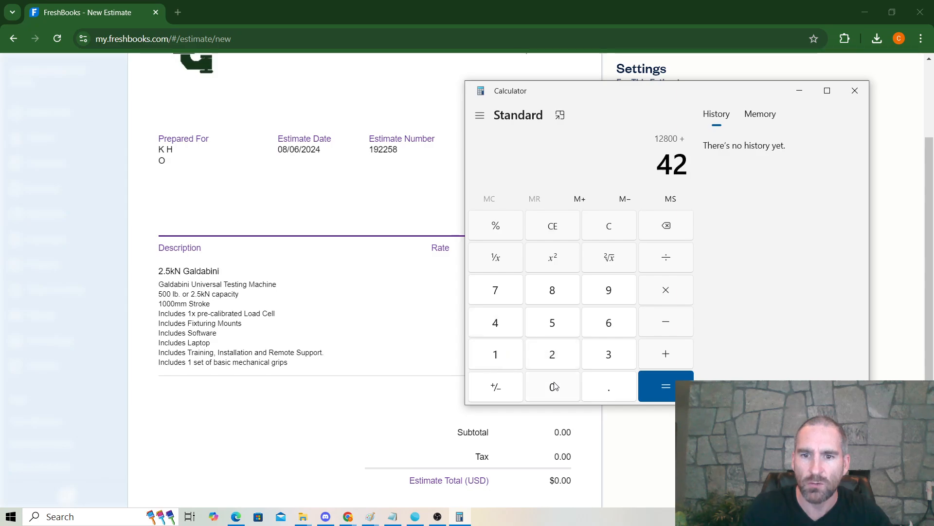
pyautogui.doubleClick(555, 386)
pyautogui.click(660, 387)
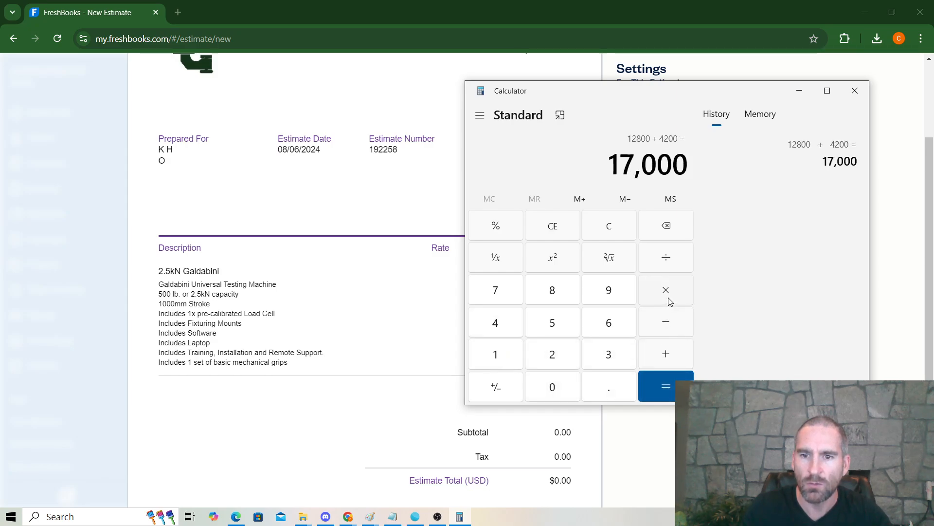
# Step: Multiply 17,000 by 0.8 to get 13,600, then by 1.1 to get 14,960
pyautogui.click(669, 302)
pyautogui.click(612, 388)
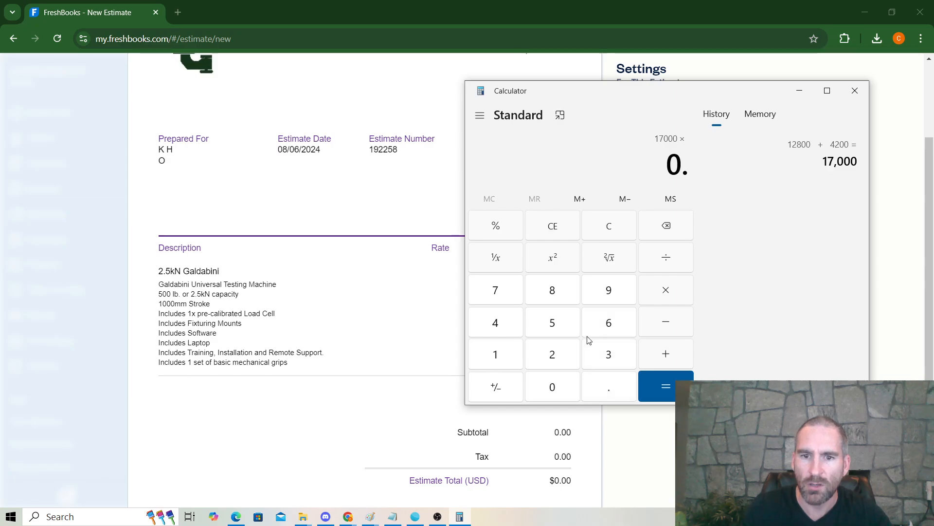
pyautogui.click(560, 294)
pyautogui.click(665, 386)
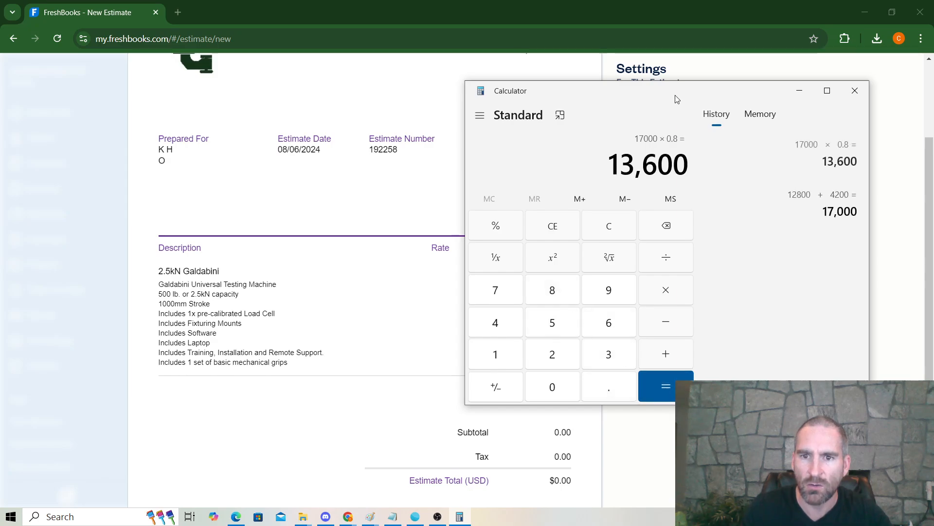
pyautogui.click(665, 291)
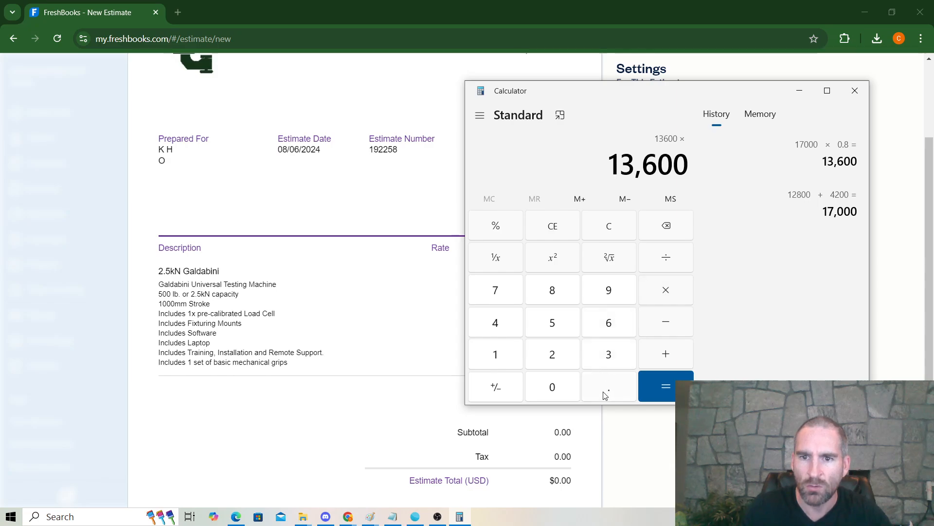
pyautogui.click(512, 362)
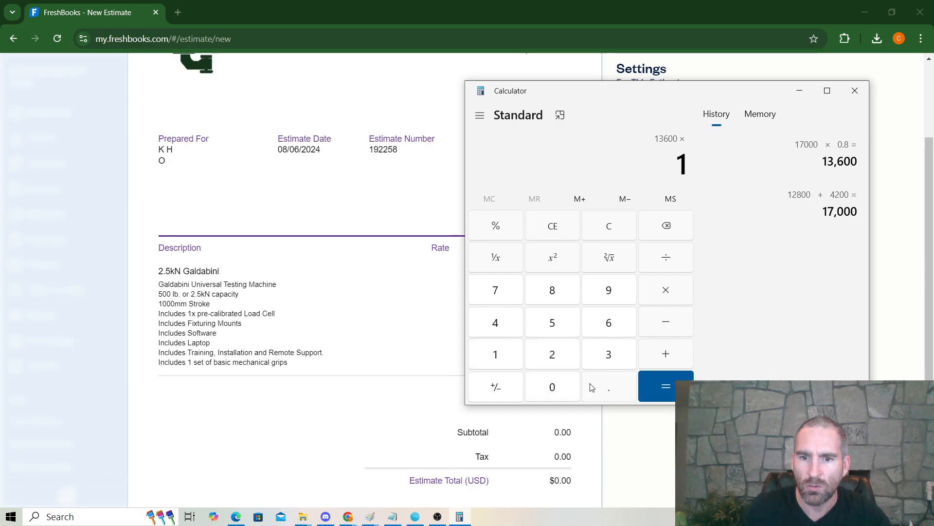
pyautogui.click(592, 387)
pyautogui.click(504, 355)
pyautogui.click(663, 385)
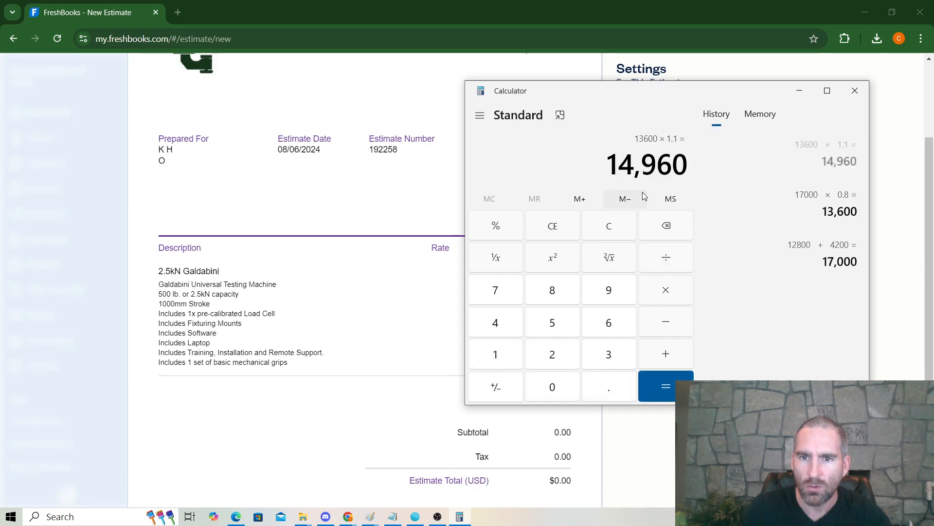
# Step: Set the 2.5kN Galdabini line's rate to $20,800
pyautogui.click(449, 294)
pyautogui.click(452, 279)
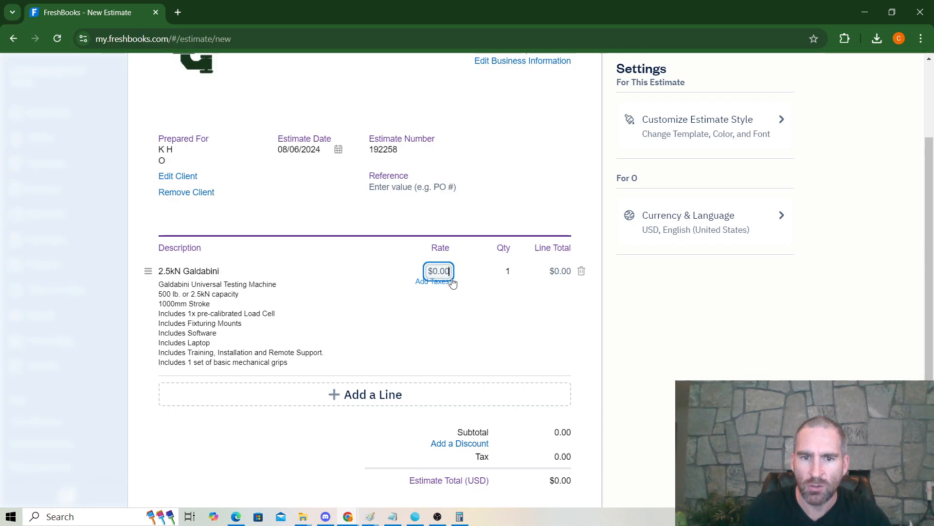
pyautogui.write('20')
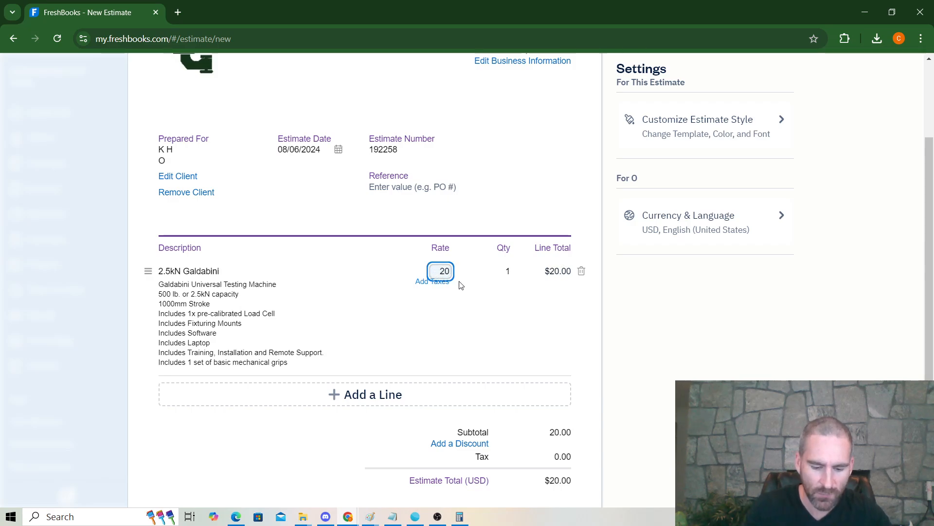
pyautogui.write('800')
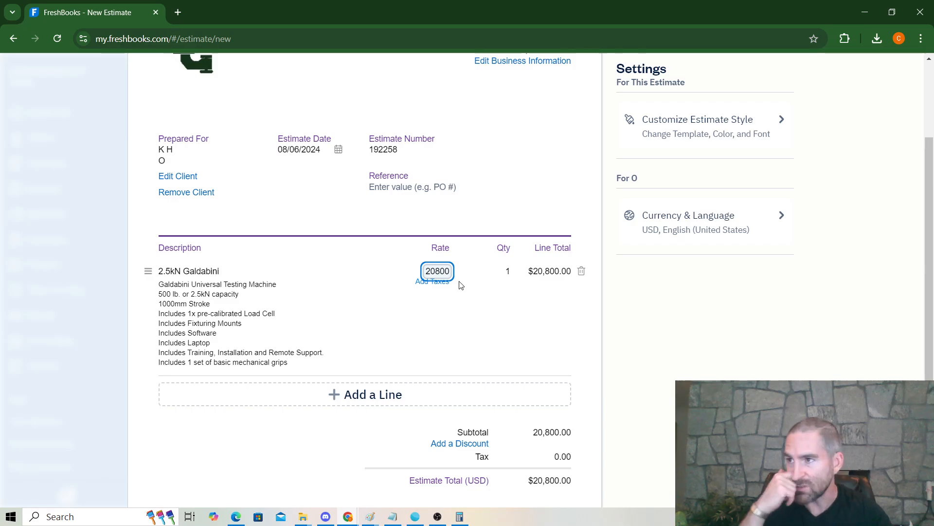
# Step: Delete 'Includes Laptop' from the Galdabini description and change 'Training' to 'Remote Training'
pyautogui.click(224, 313)
pyautogui.click(221, 324)
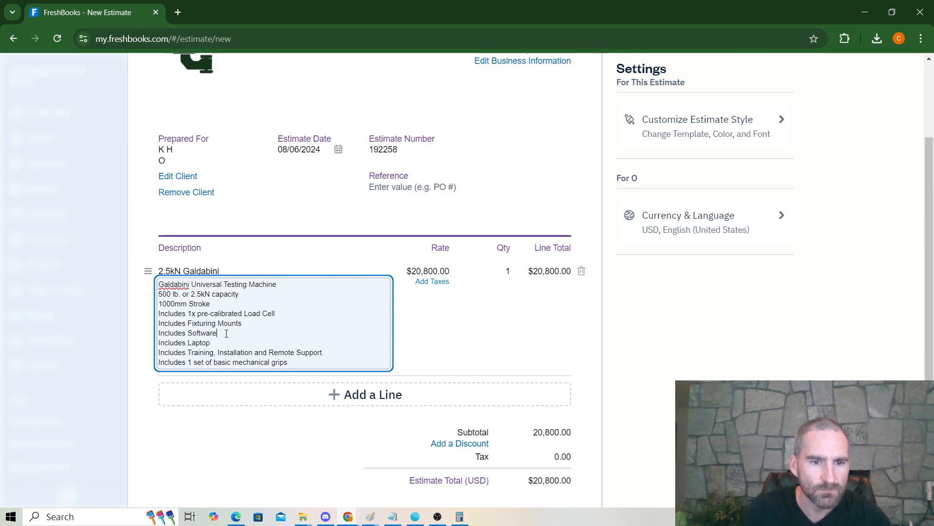
pyautogui.moveTo(217, 343); pyautogui.dragTo(153, 346)
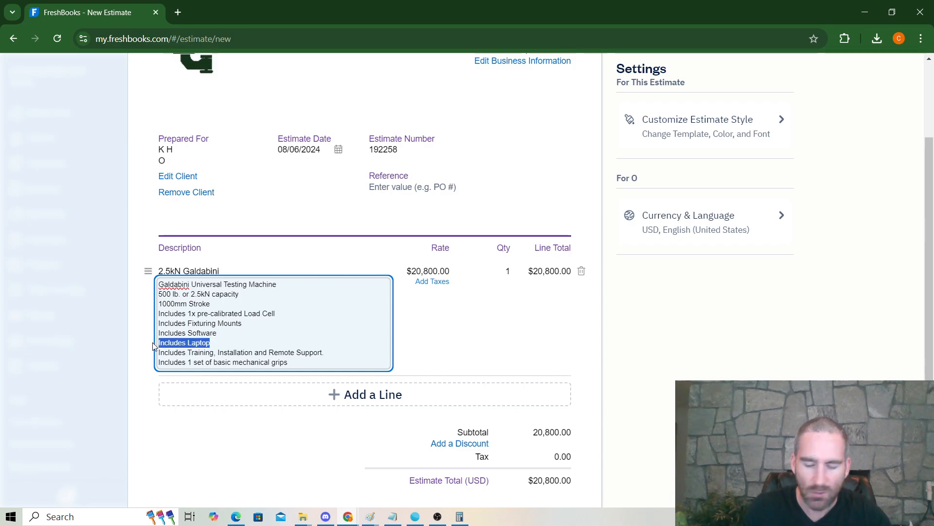
pyautogui.press('BackSpace')
pyautogui.press('BackSpace')
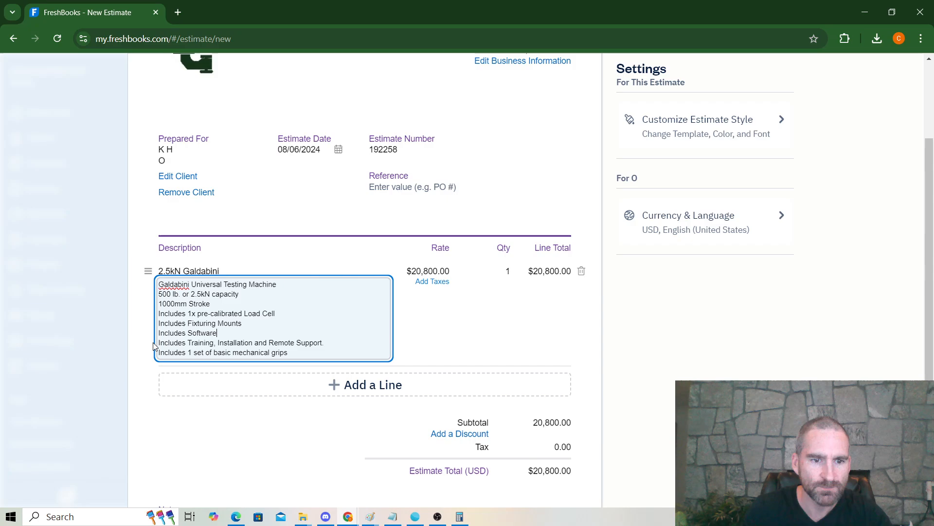
pyautogui.click(188, 344)
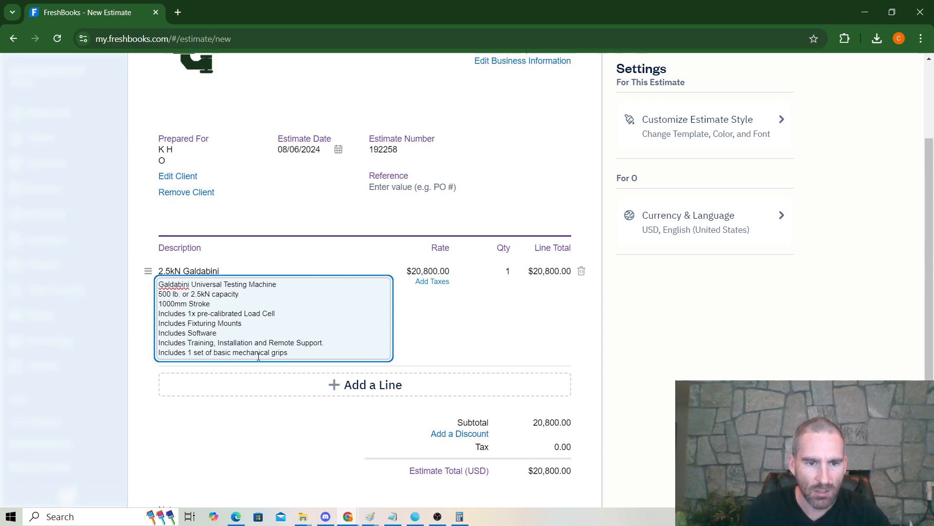
pyautogui.write('Remote')
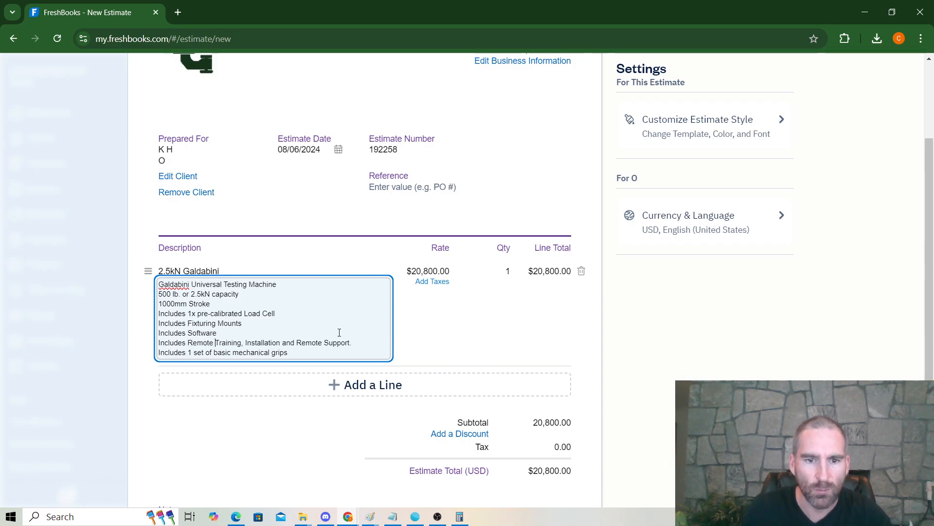
pyautogui.moveTo(361, 342); pyautogui.dragTo(320, 345)
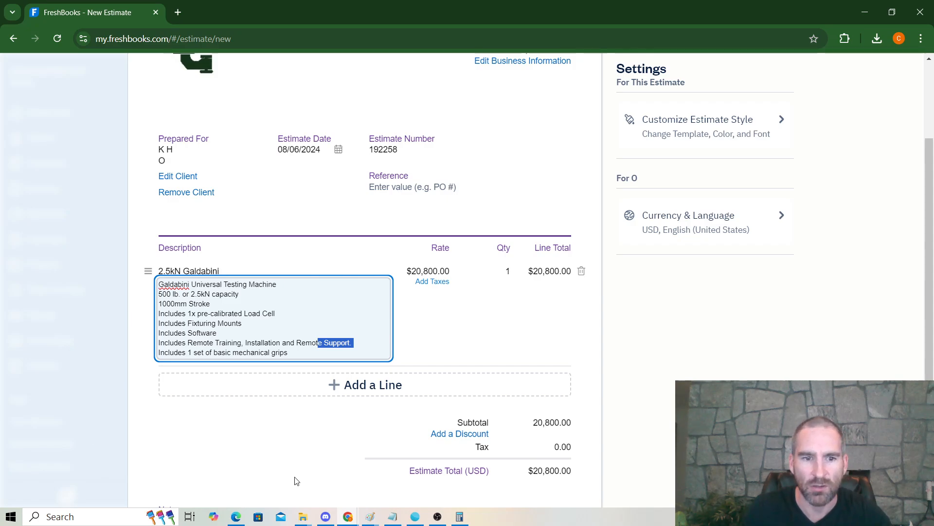
pyautogui.moveTo(355, 343); pyautogui.dragTo(298, 344)
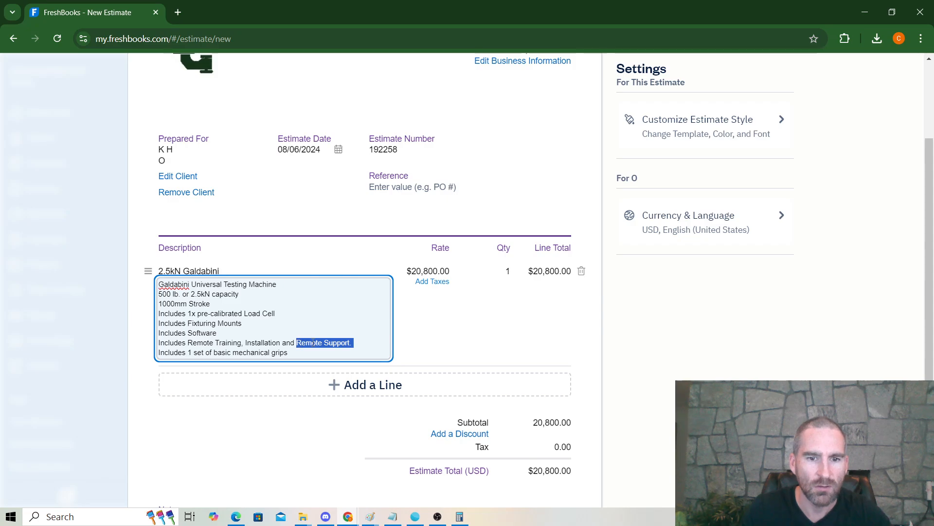
pyautogui.click(313, 343)
# Step: Remove the mechanical grips line from the Galdabini description
pyautogui.click(331, 389)
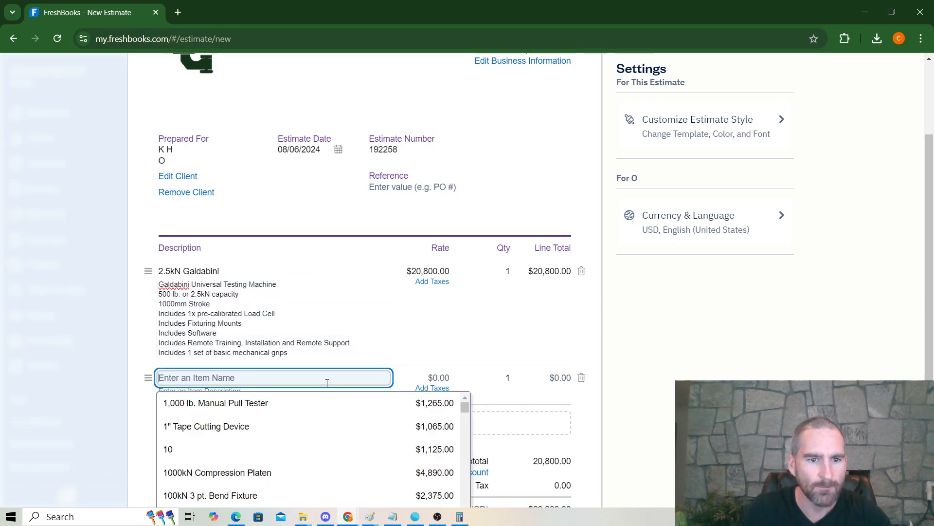
pyautogui.moveTo(289, 352); pyautogui.dragTo(150, 355)
pyautogui.press('BackSpace')
pyautogui.press('BackSpace')
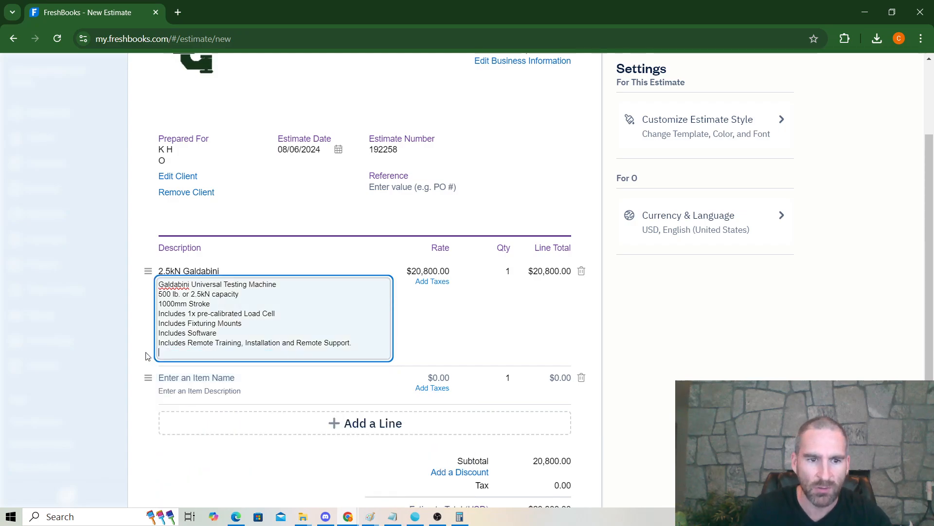
# Step: Add a Strain Gauge Channel Upgrade line priced at $1,285
pyautogui.click(337, 422)
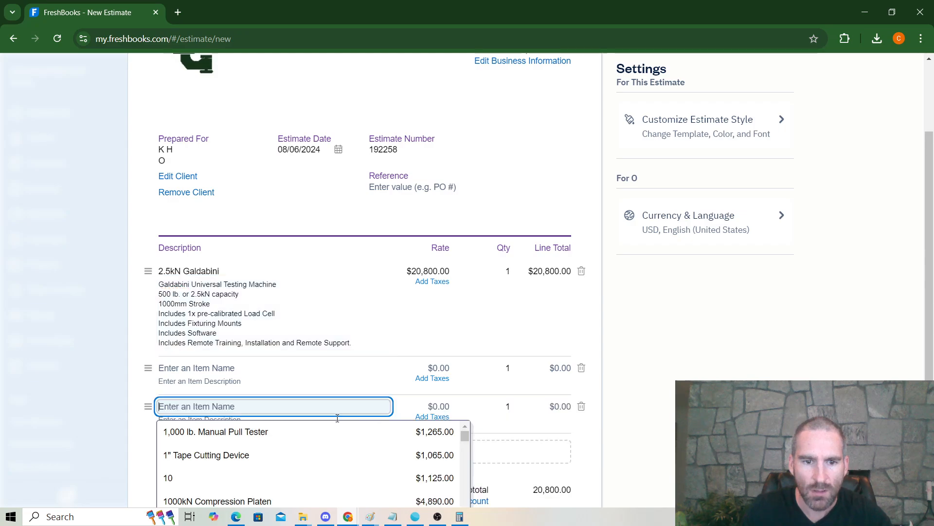
pyautogui.click(289, 369)
pyautogui.write('Strain gauge')
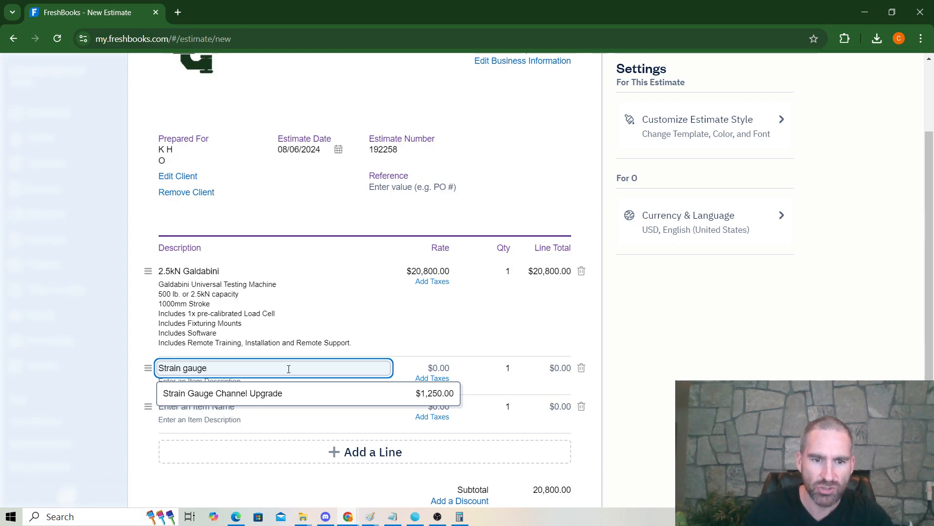
pyautogui.click(291, 393)
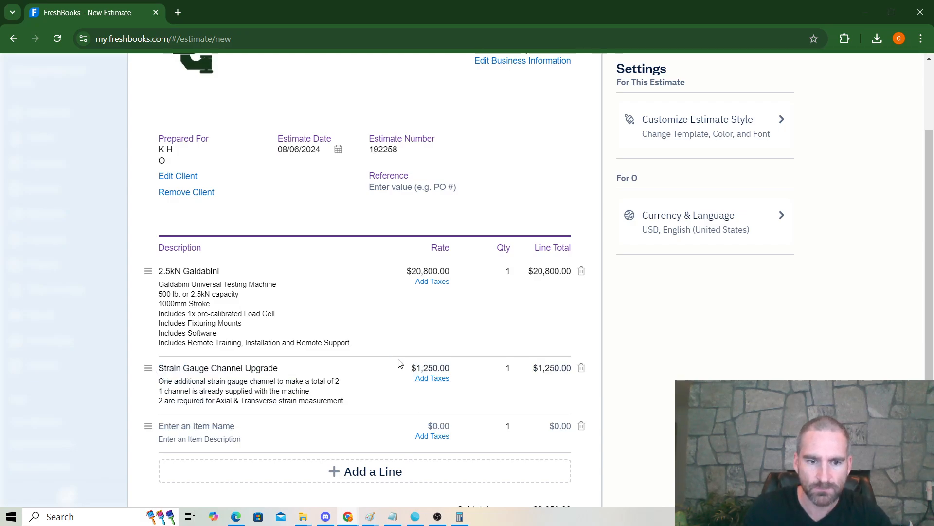
pyautogui.click(431, 366)
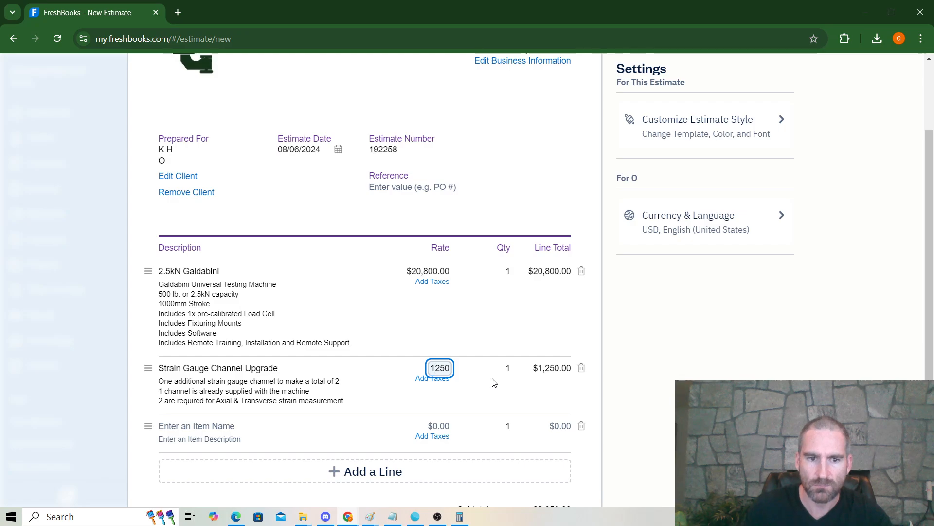
pyautogui.press('Delete')
pyautogui.press('Delete')
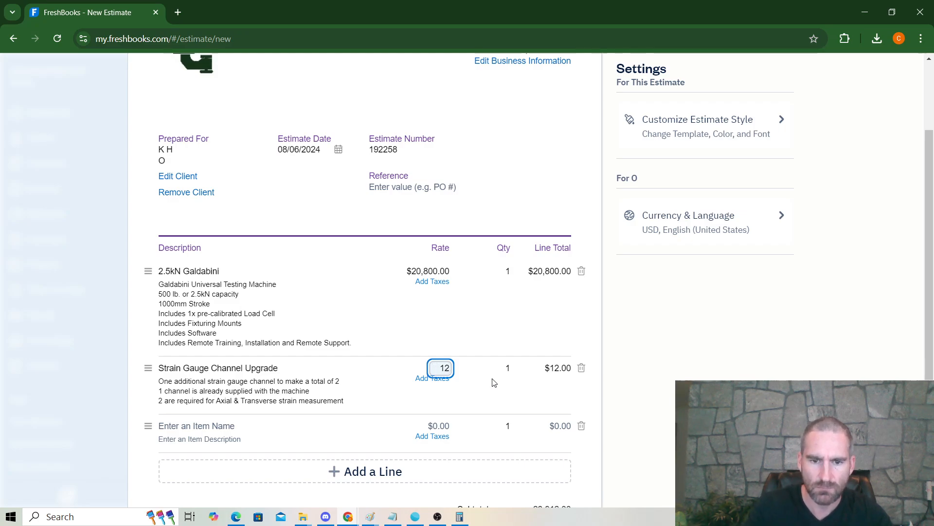
pyautogui.write('85')
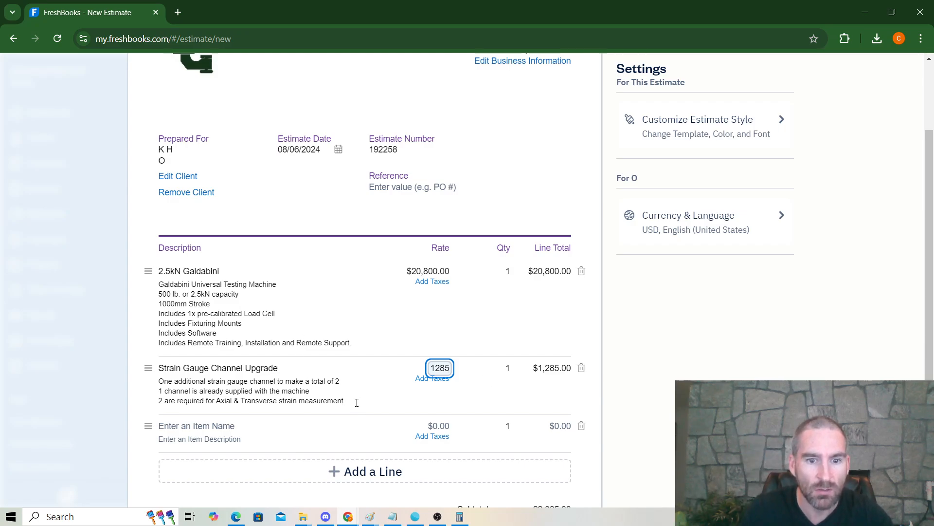
# Step: Replace the strain gauge description's extra text with 'For attaching Extensometers'
pyautogui.moveTo(356, 403); pyautogui.dragTo(287, 382)
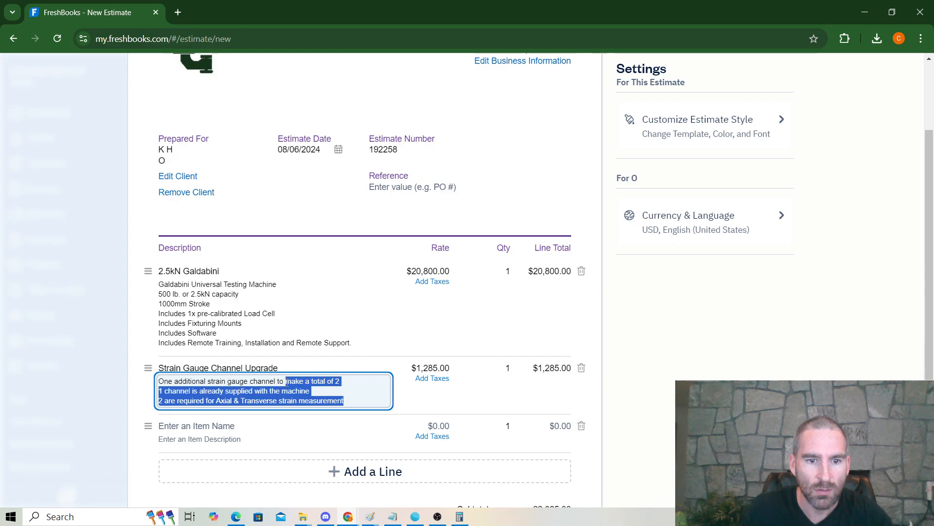
pyautogui.press('BackSpace')
pyautogui.press('BackSpace')
pyautogui.press('BackSpace')
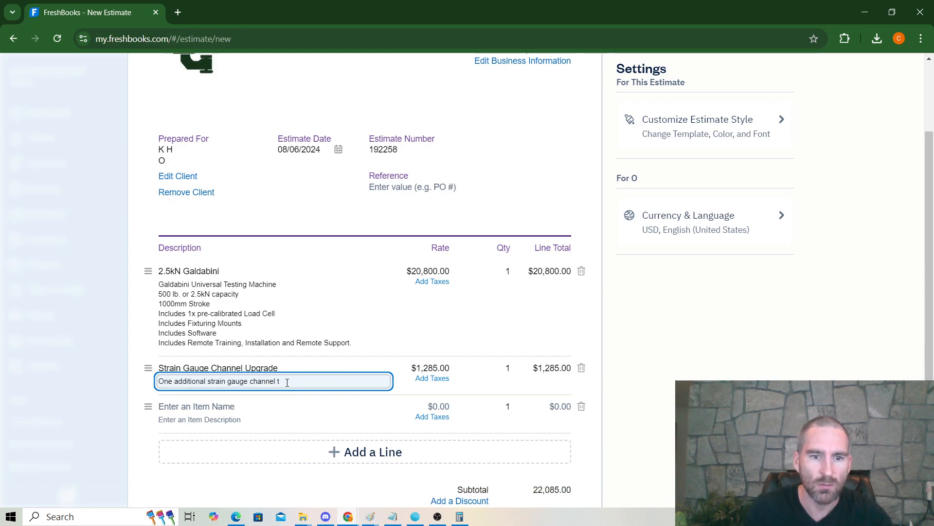
pyautogui.press('BackSpace')
pyautogui.press('BackSpace')
pyautogui.press('Return')
pyautogui.write('For a')
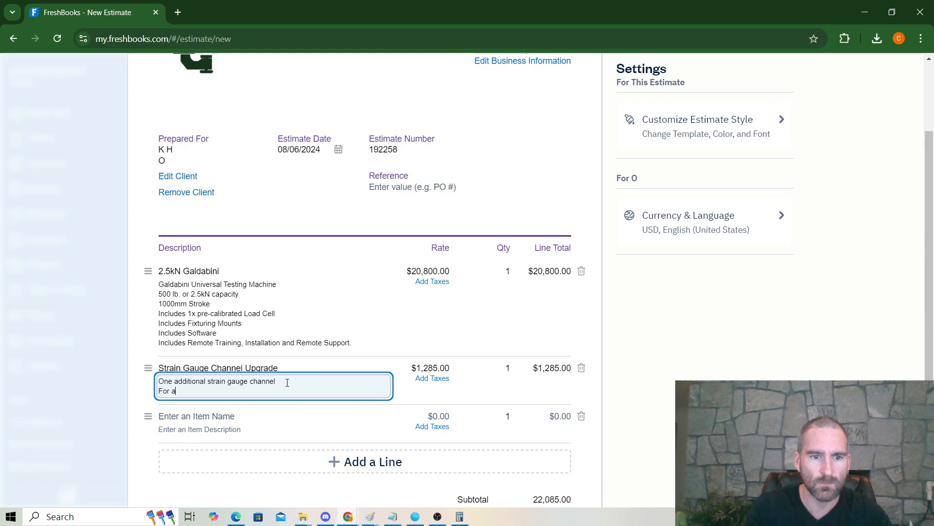
pyautogui.write('ttaching Extensometer')
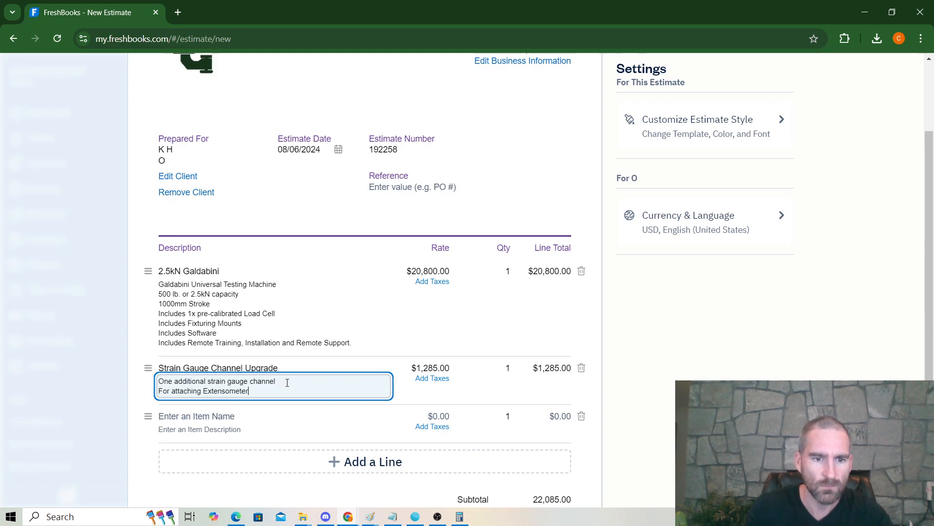
pyautogui.write('s')
pyautogui.scroll(-2, 289, 375)
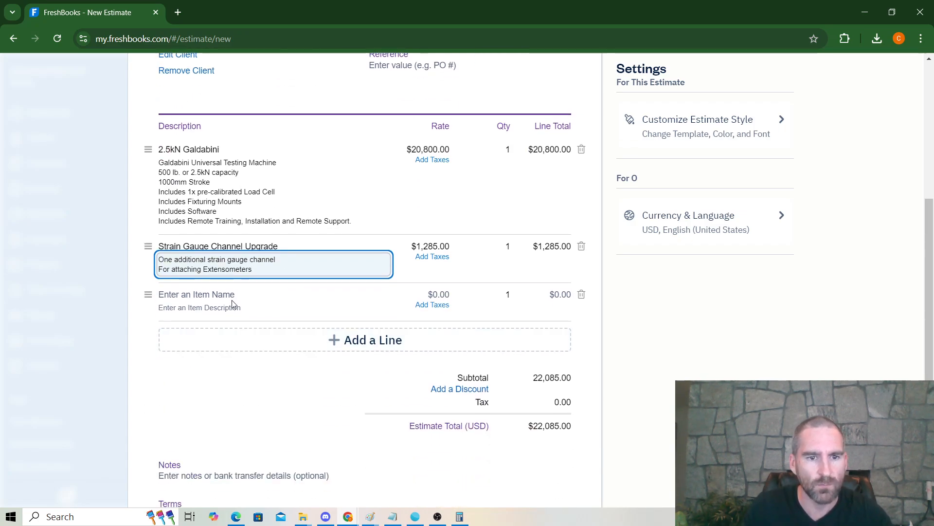
# Step: Add a 5kN Roller Grips line at $845, then insert an empty item row
pyautogui.click(231, 298)
pyautogui.write('5k')
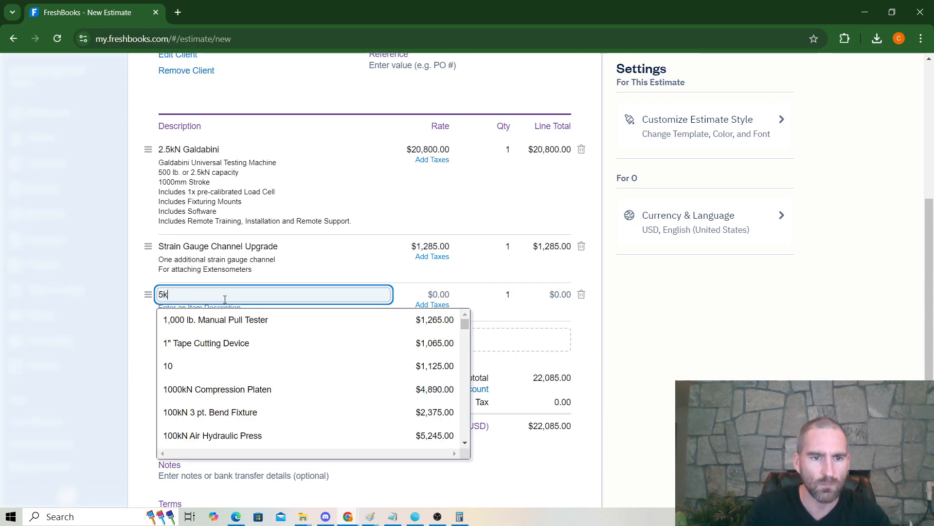
pyautogui.write('n R')
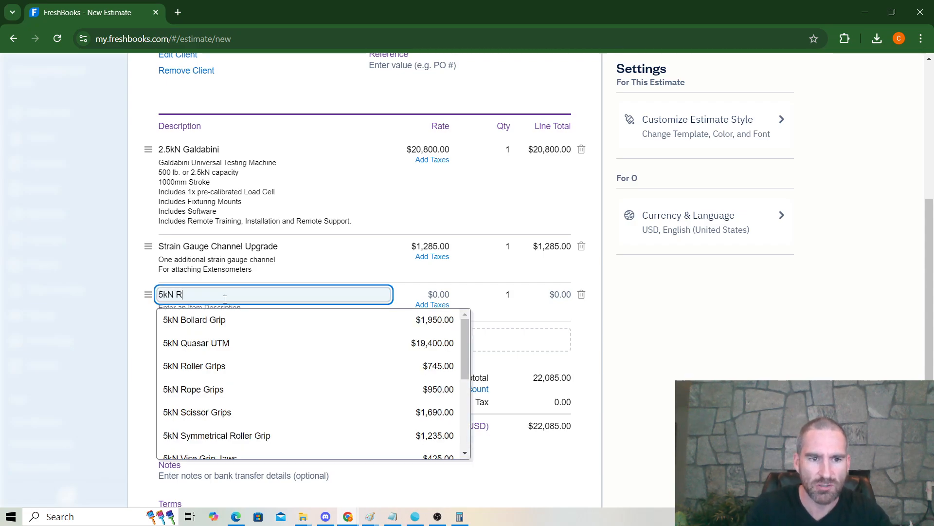
pyautogui.write('oller')
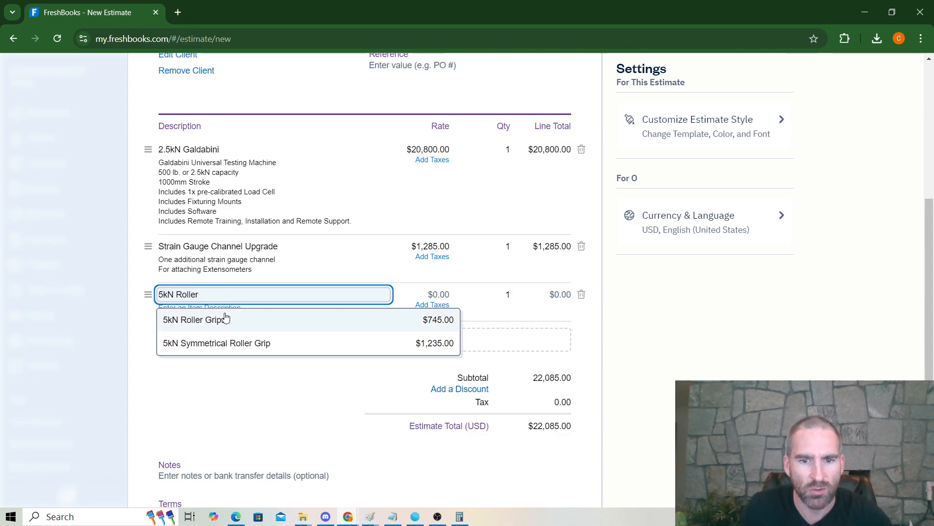
pyautogui.click(225, 320)
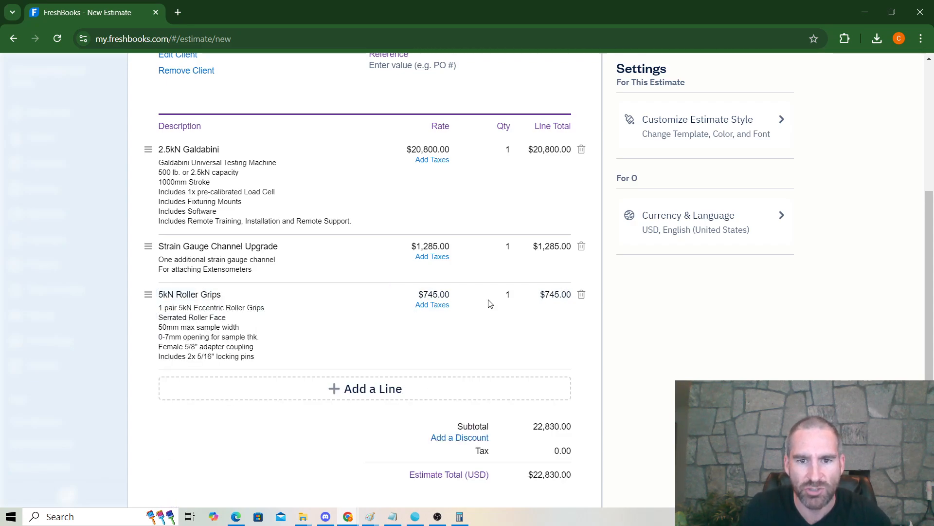
pyautogui.press('Tab')
pyautogui.write('845')
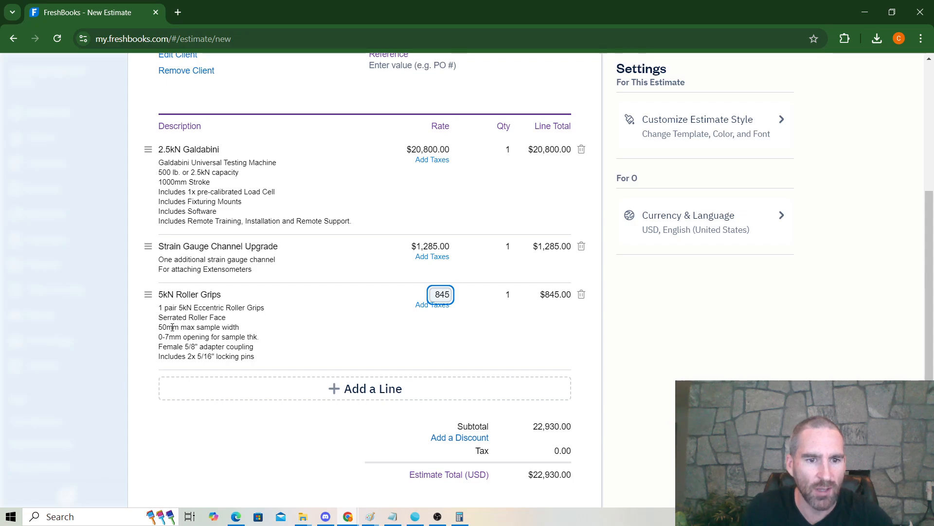
pyautogui.scroll(-1, 187, 341)
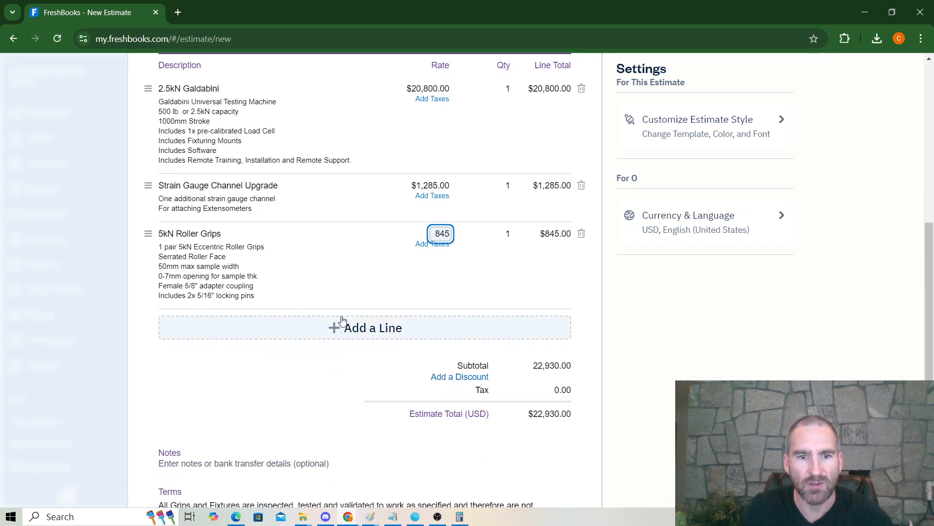
pyautogui.click(340, 326)
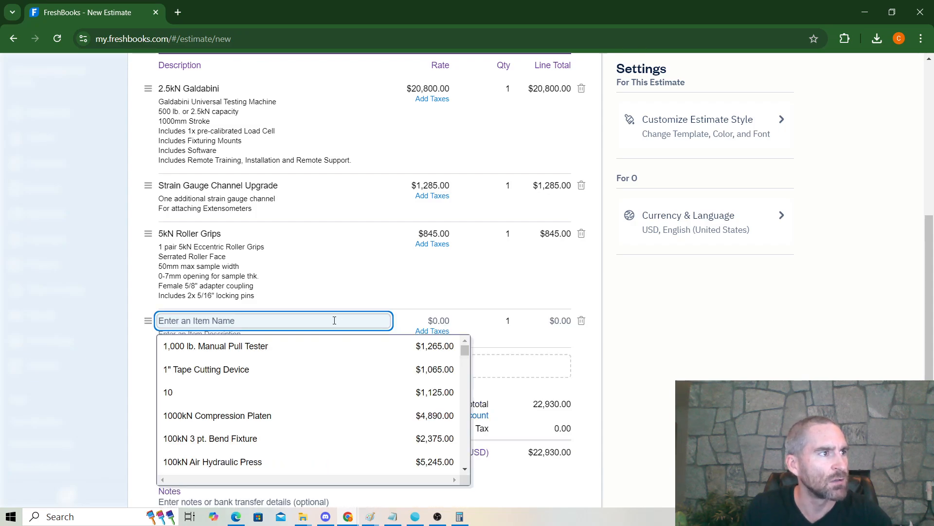
# Step: Add 5kN Vise Grips and 5kN Vise Grip Jaws as two new line items
pyautogui.write('5kN Vise')
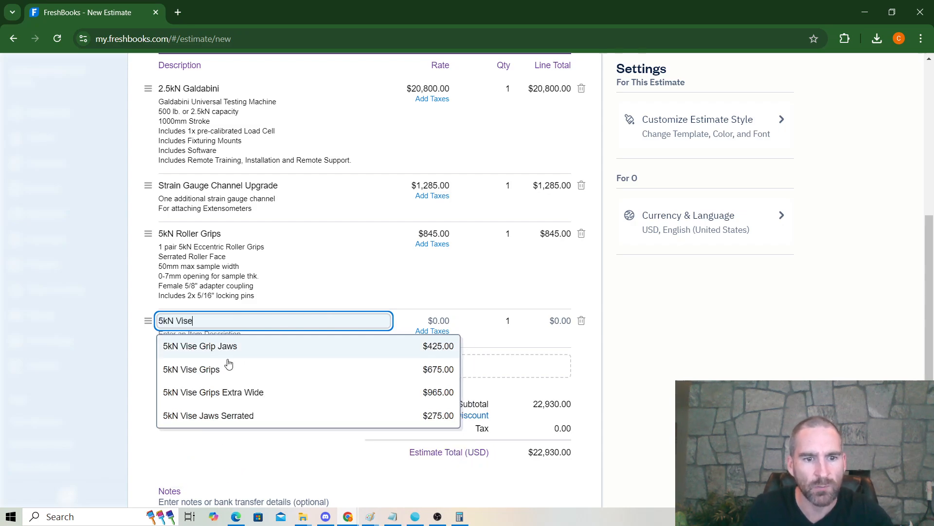
pyautogui.click(223, 369)
pyautogui.click(392, 396)
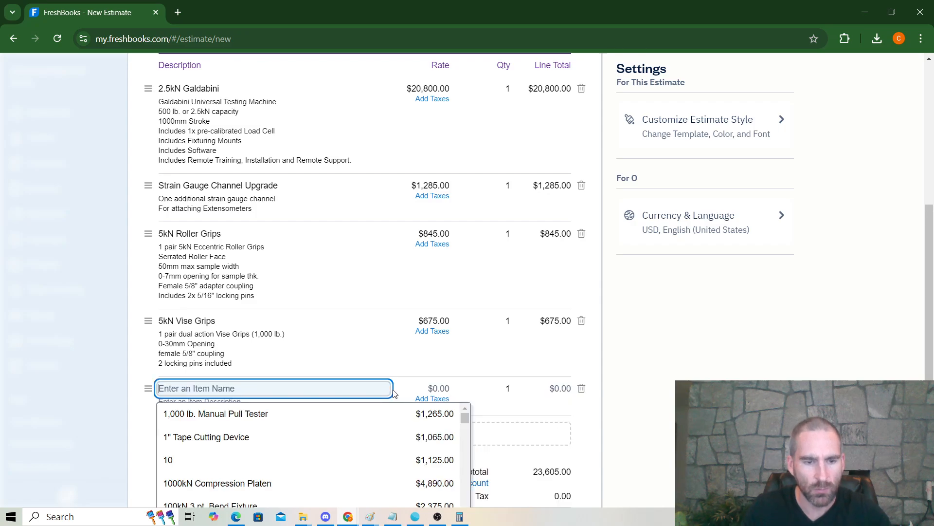
pyautogui.write('5kN Vise Gri')
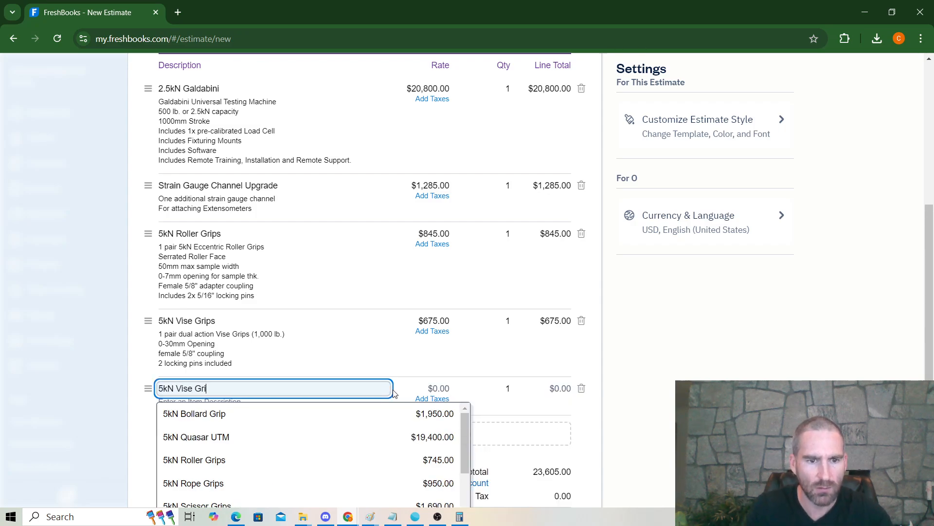
pyautogui.write('p')
pyautogui.click(238, 414)
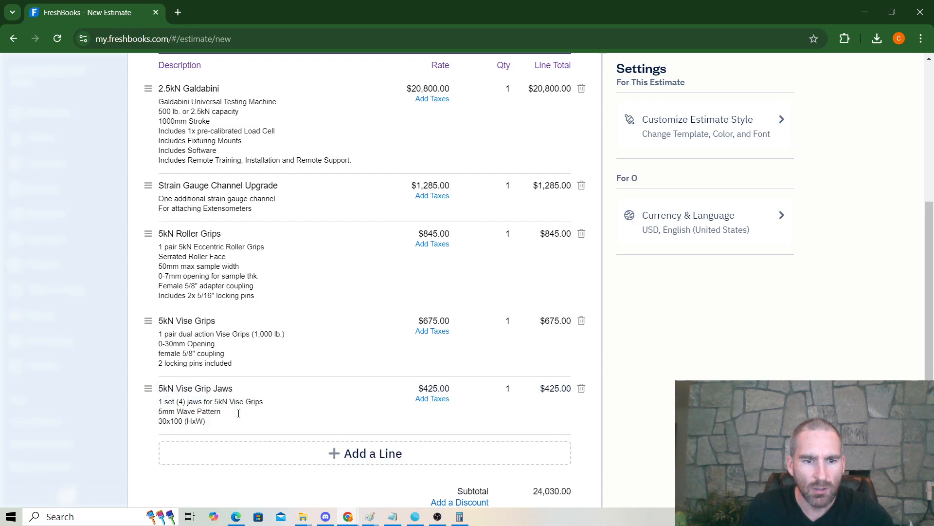
pyautogui.scroll(-1, 310, 413)
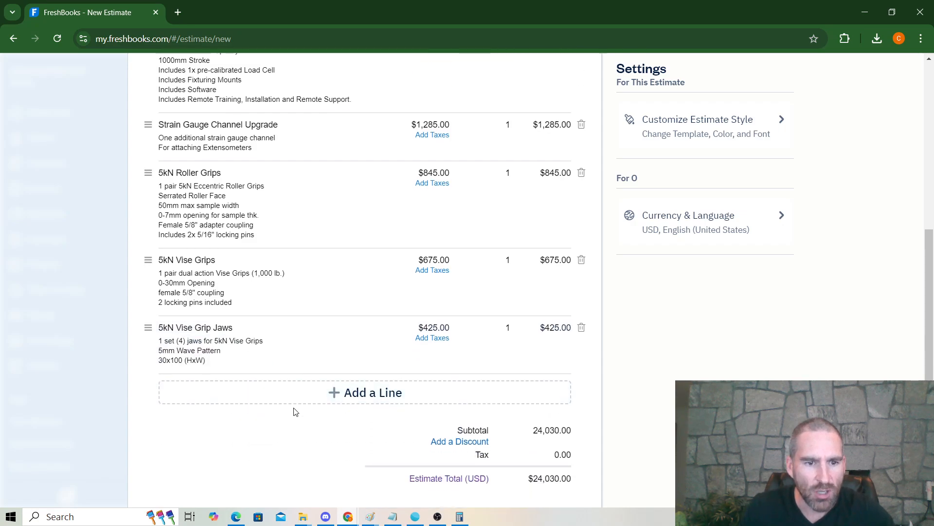
# Step: Edit the Vise Grip Jaws description to 30x50 and replace the wave pattern with 'Serrated'
pyautogui.click(193, 360)
pyautogui.press('BackSpace')
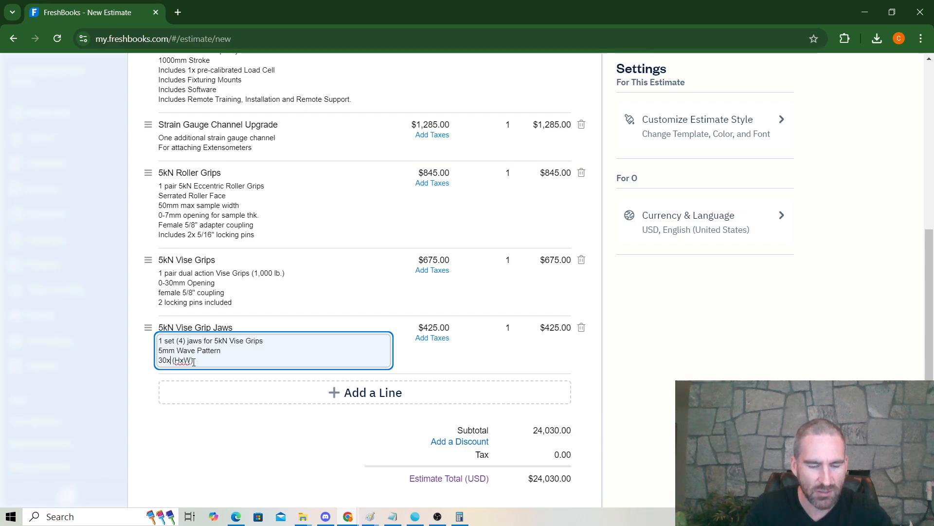
pyautogui.write('50')
pyautogui.moveTo(236, 350); pyautogui.dragTo(116, 358)
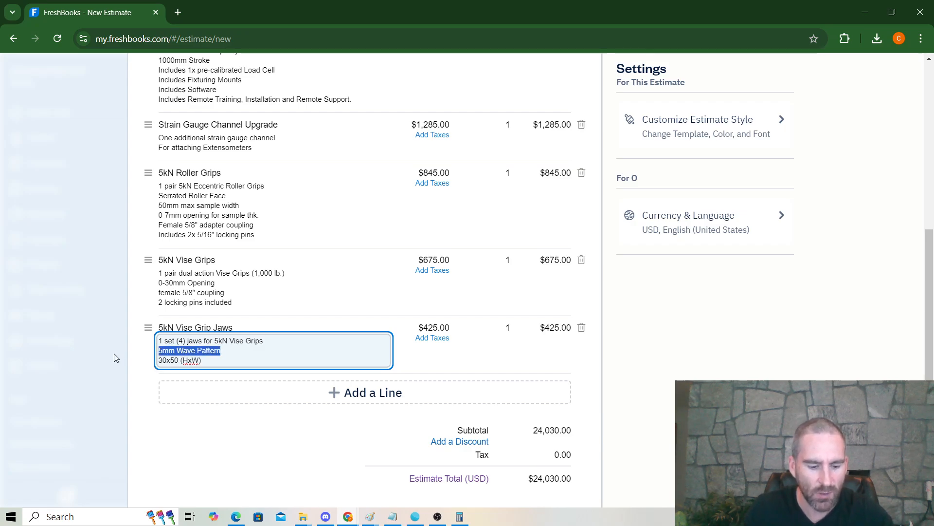
pyautogui.write('Serrated')
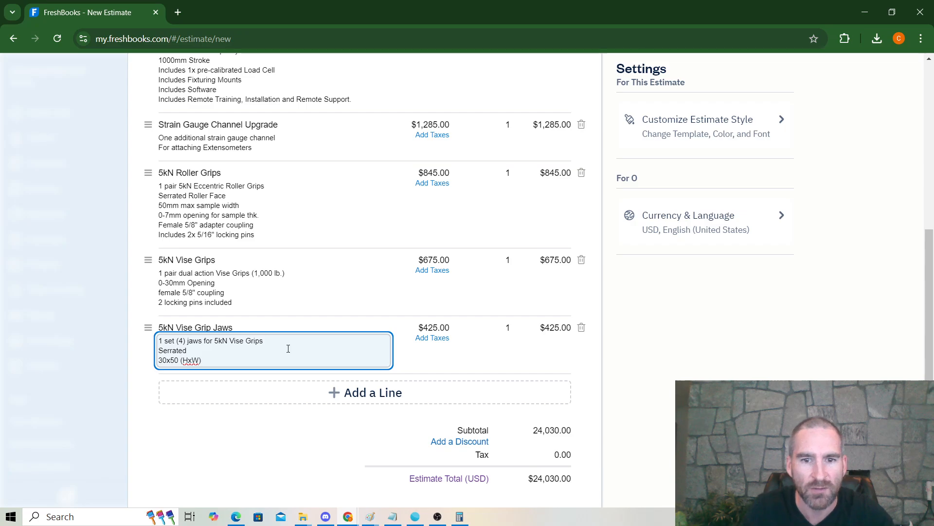
# Step: Set the 5kN Vise Grip Jaws rate to $290
pyautogui.click(468, 328)
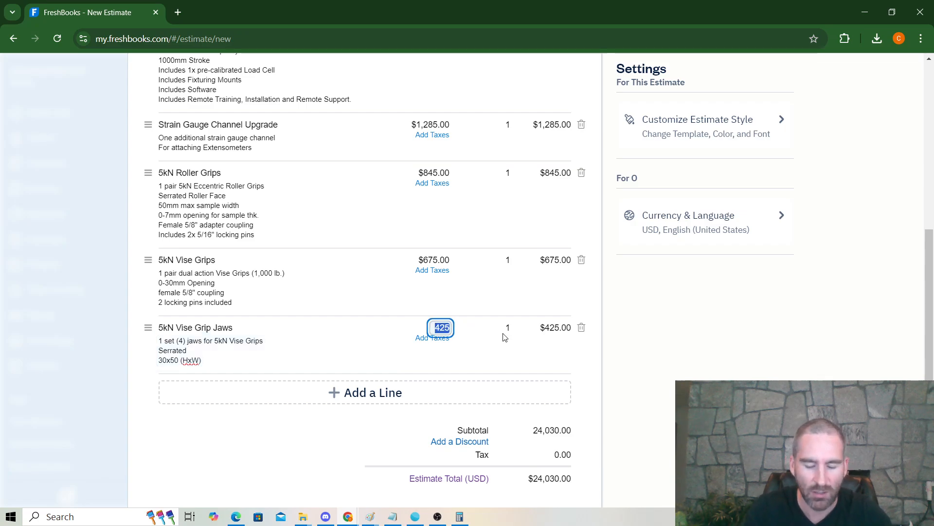
pyautogui.write('310')
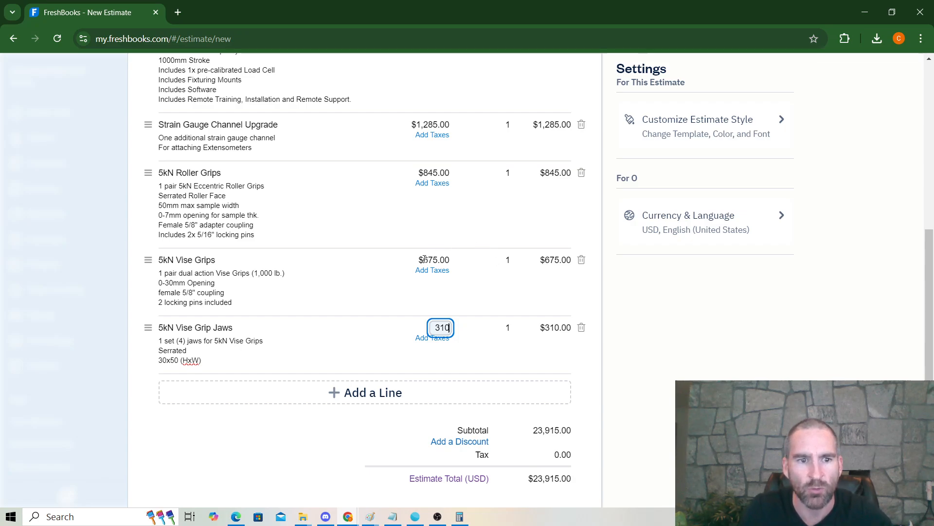
pyautogui.click(476, 334)
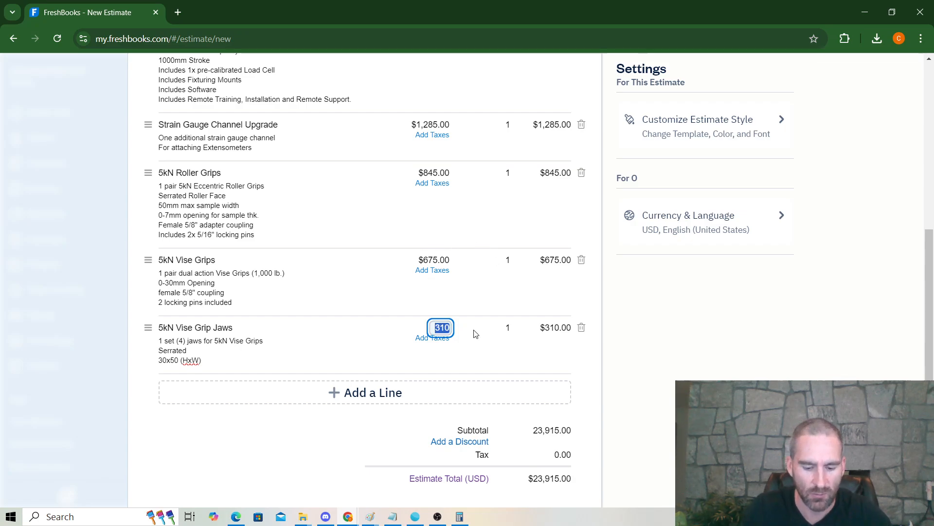
pyautogui.write('290')
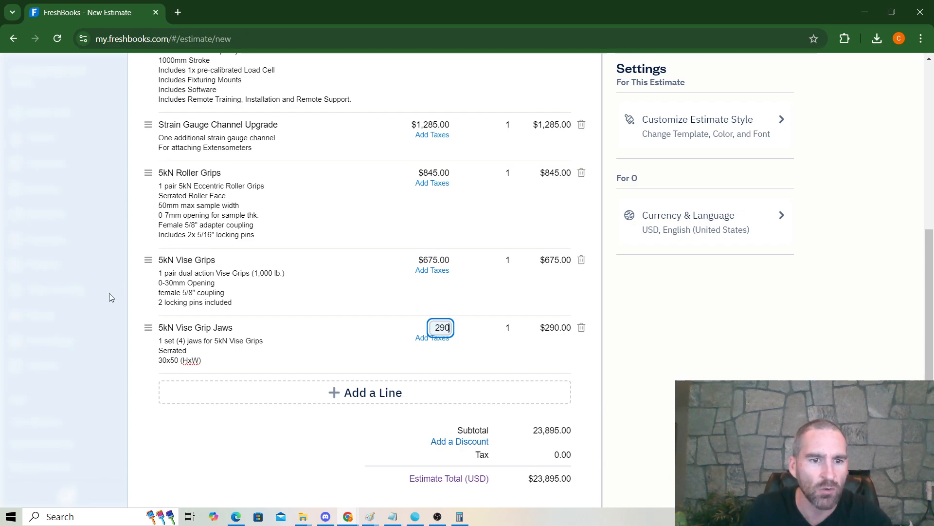
pyautogui.click(135, 305)
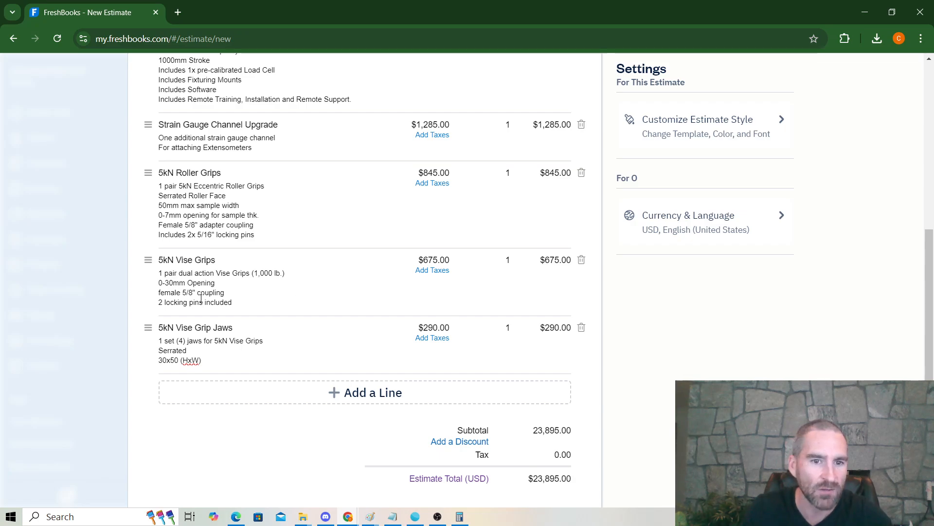
# Step: Add Galdabini Machine Training as a new line, changing its rate to 2500
pyautogui.click(234, 305)
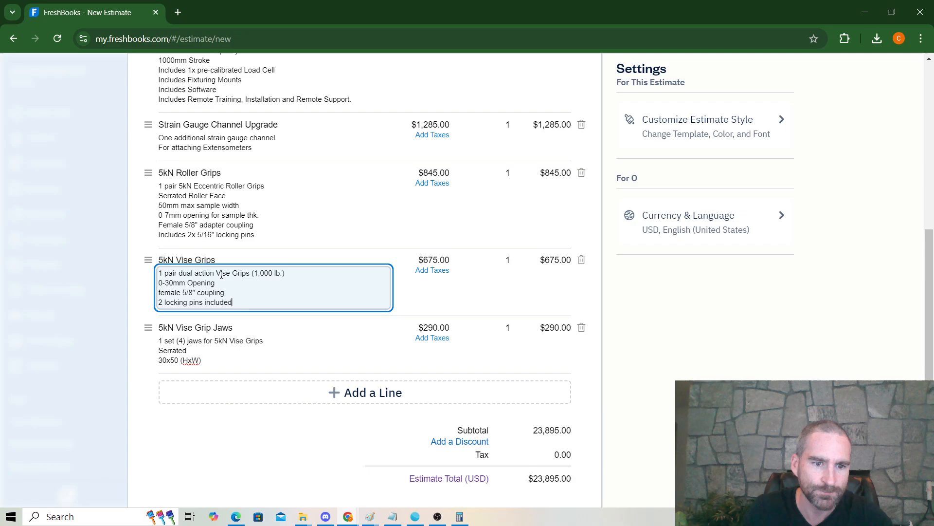
pyautogui.click(333, 396)
pyautogui.write('Onsite')
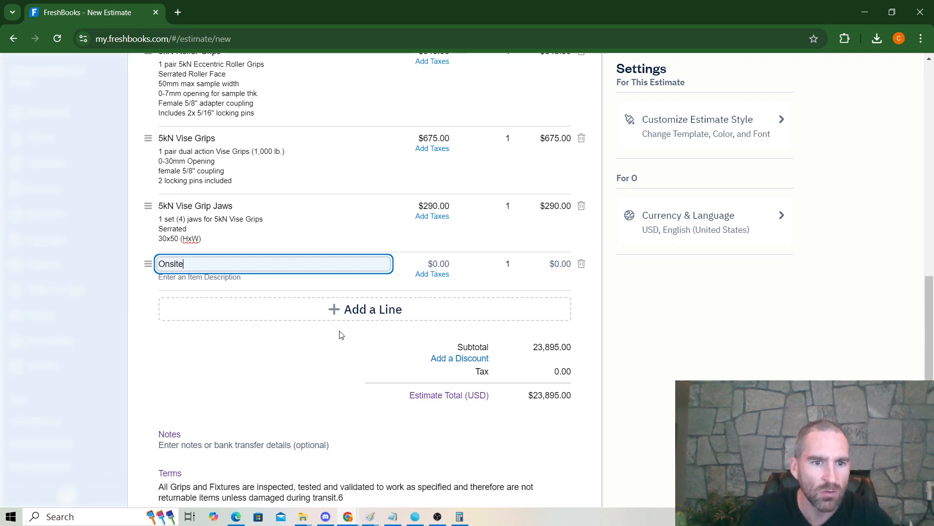
pyautogui.press('BackSpace')
pyautogui.press('BackSpace')
pyautogui.press('BackSpace')
pyautogui.press('BackSpace')
pyautogui.write('Training')
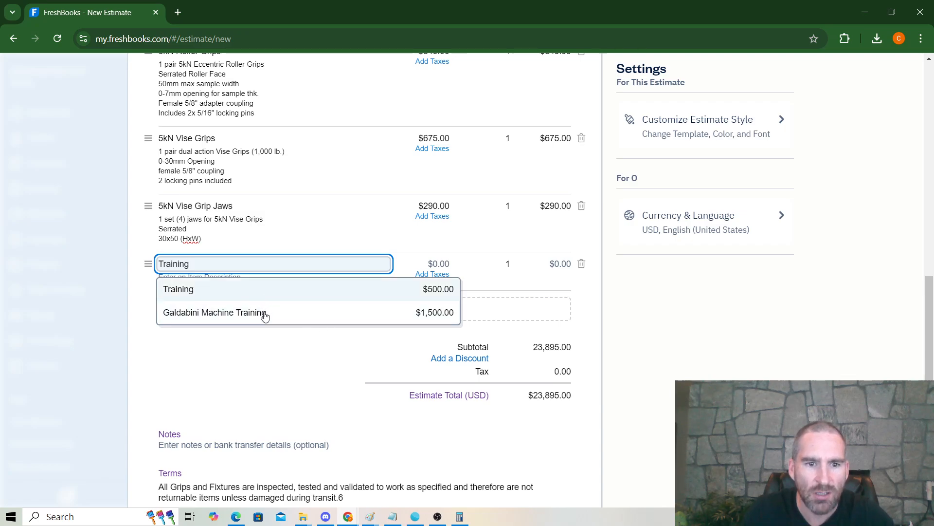
pyautogui.click(326, 314)
pyautogui.click(426, 265)
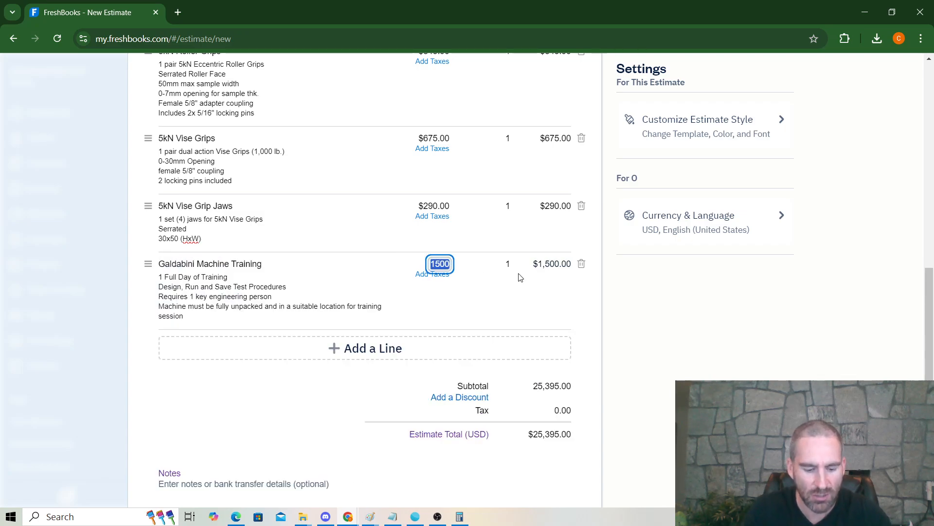
pyautogui.write('2500')
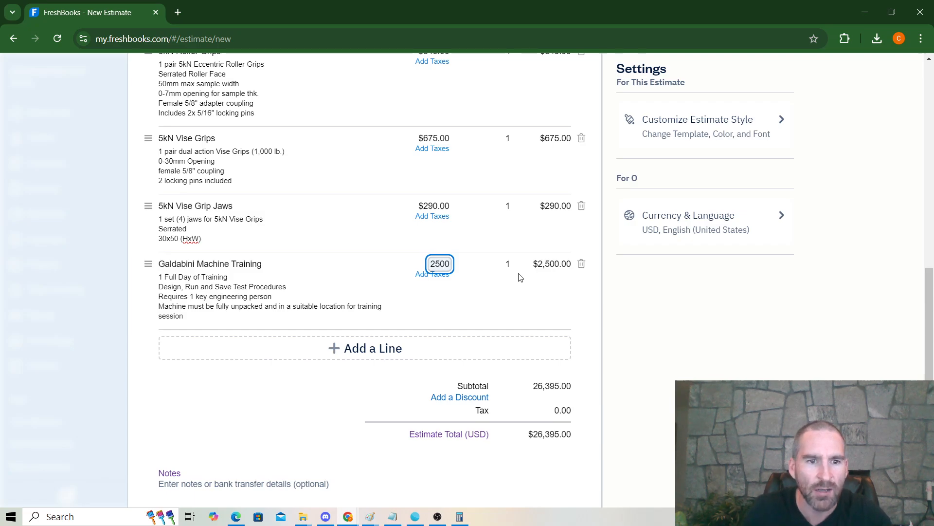
pyautogui.click(277, 287)
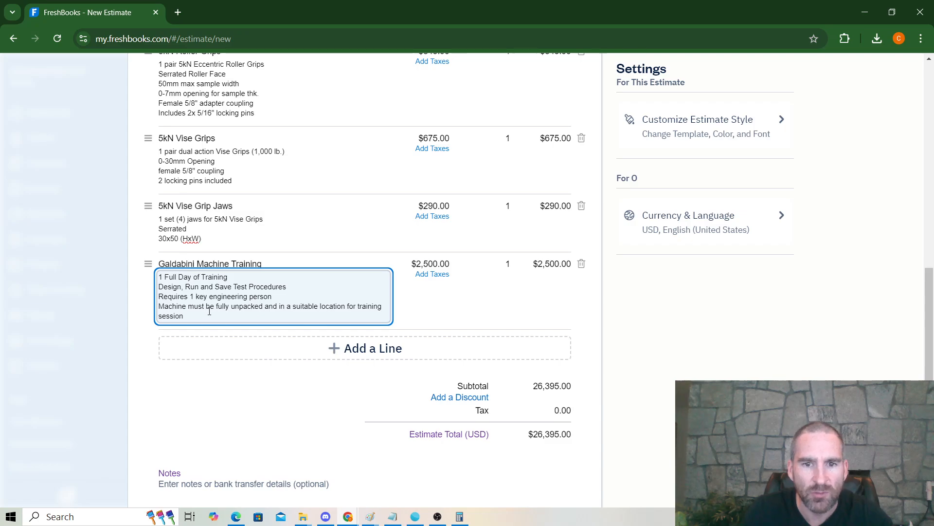
# Step: Add the Crating item ($850) as a new line
pyautogui.click(376, 357)
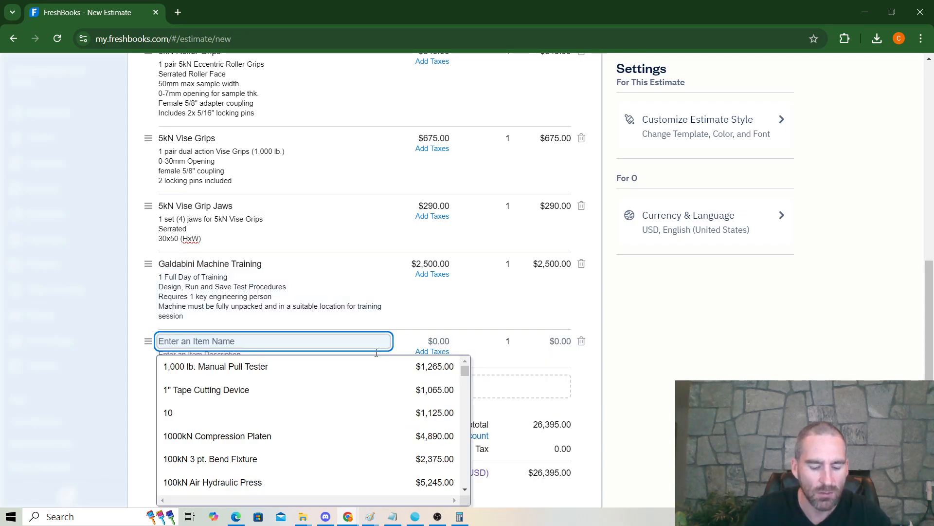
pyautogui.write('Crating')
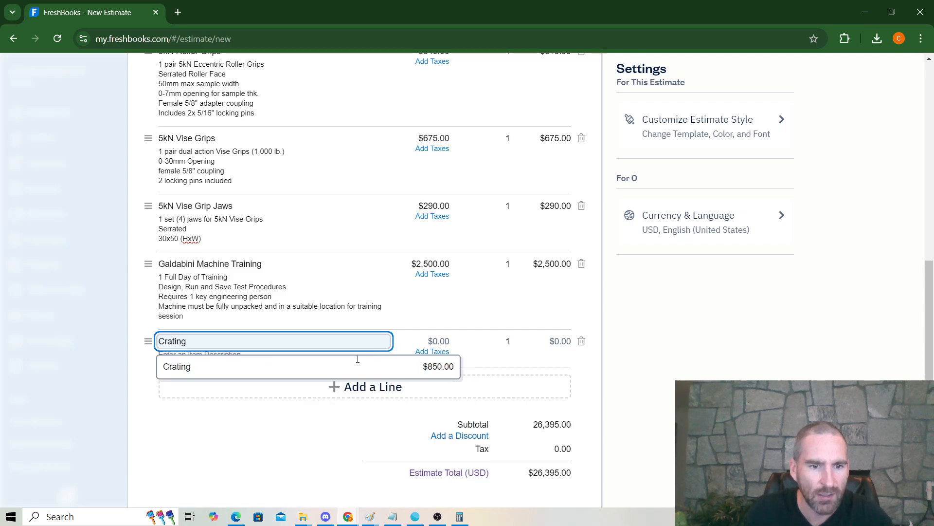
pyautogui.click(283, 372)
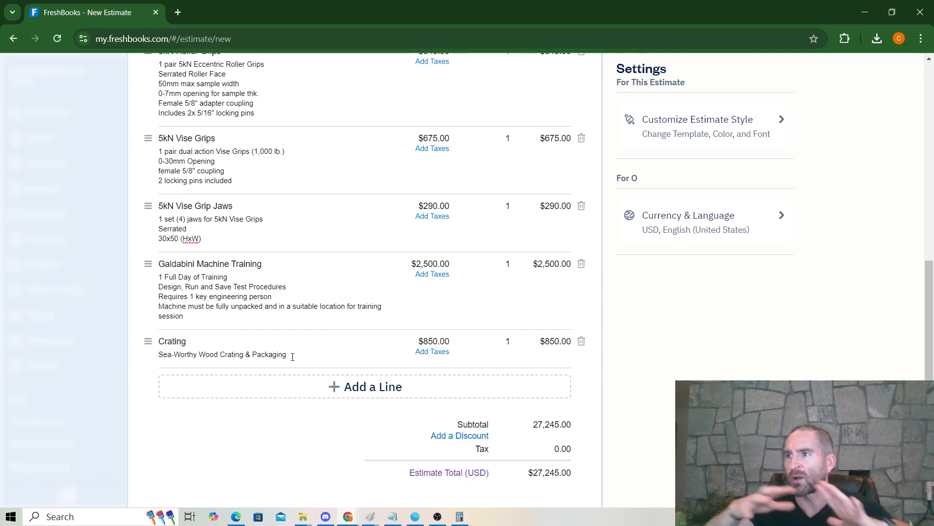
# Step: Add an Exworks line and append 'From Genoa Italy' on a new description line
pyautogui.scroll(-1, 325, 329)
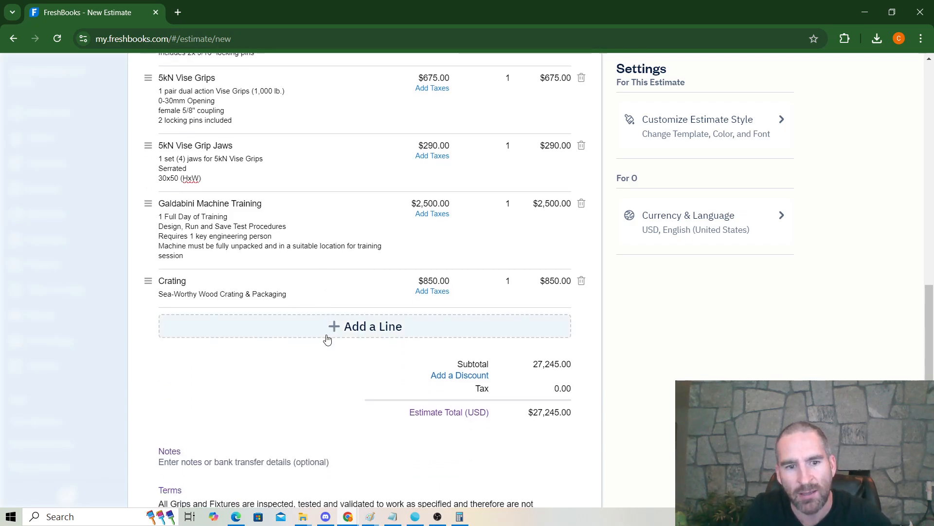
pyautogui.click(321, 335)
pyautogui.write('Exworks')
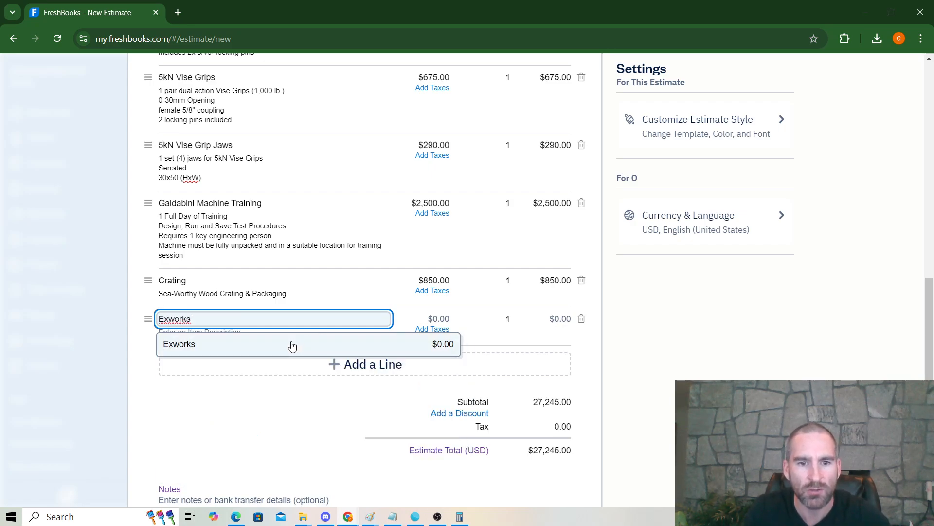
pyautogui.click(294, 344)
pyautogui.click(366, 352)
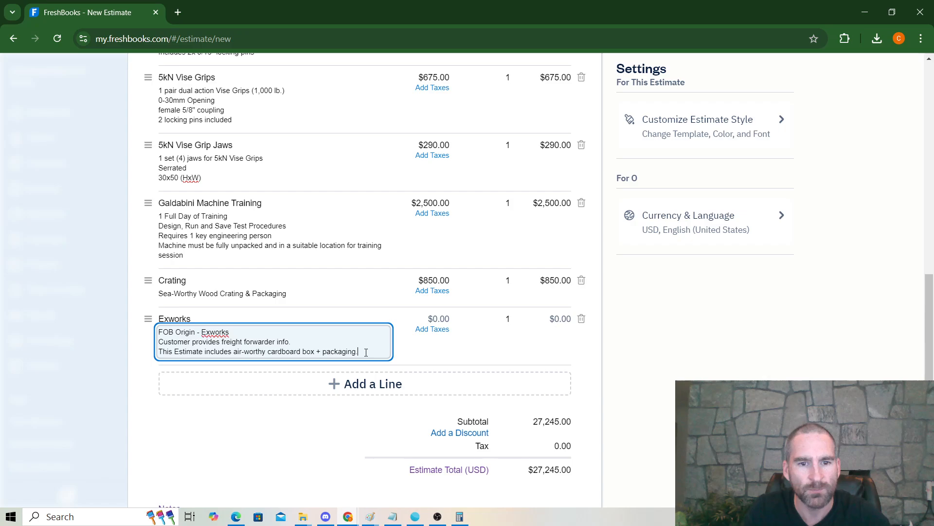
pyautogui.press('Return')
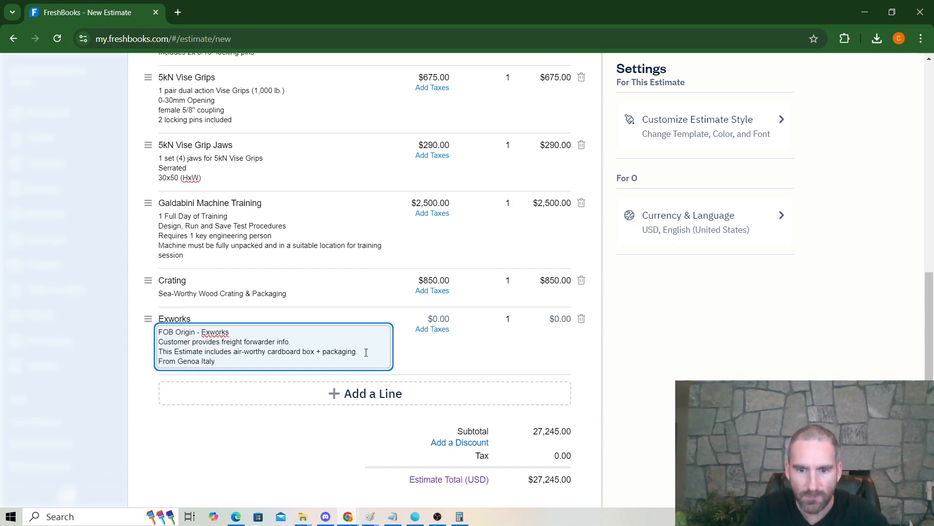
pyautogui.write('From Genoa Italy')
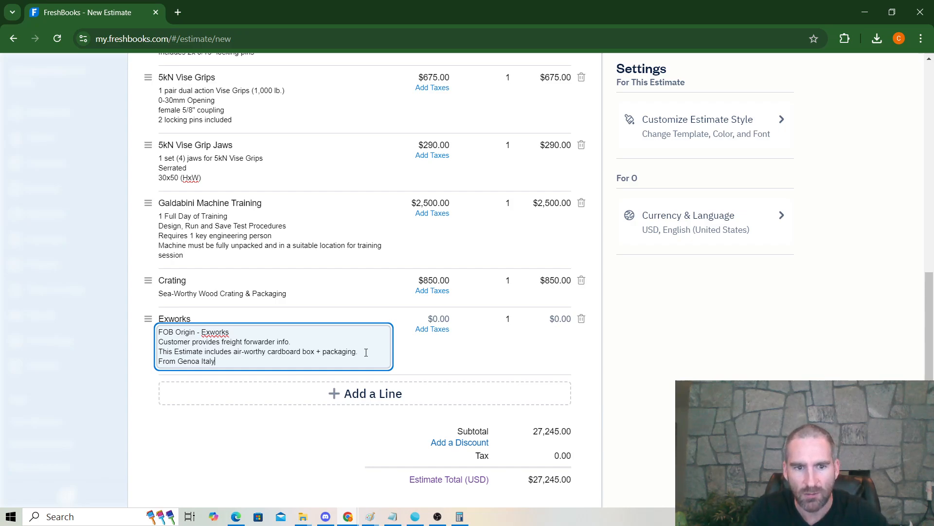
pyautogui.click(280, 456)
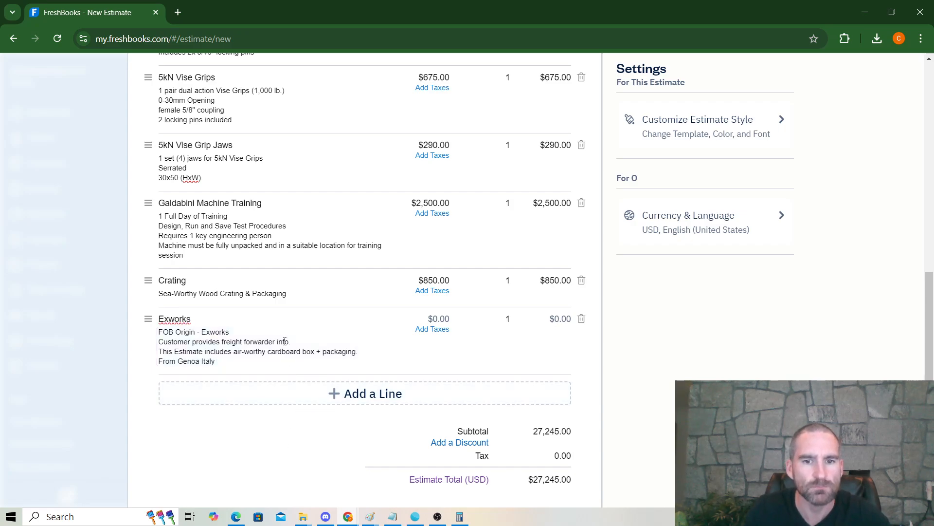
pyautogui.scroll(6, 281, 333)
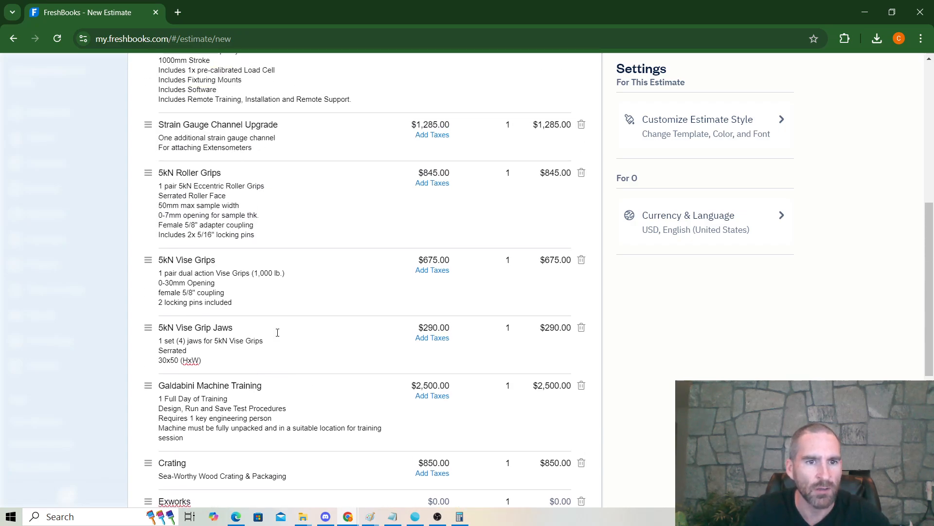
pyautogui.scroll(1, 278, 333)
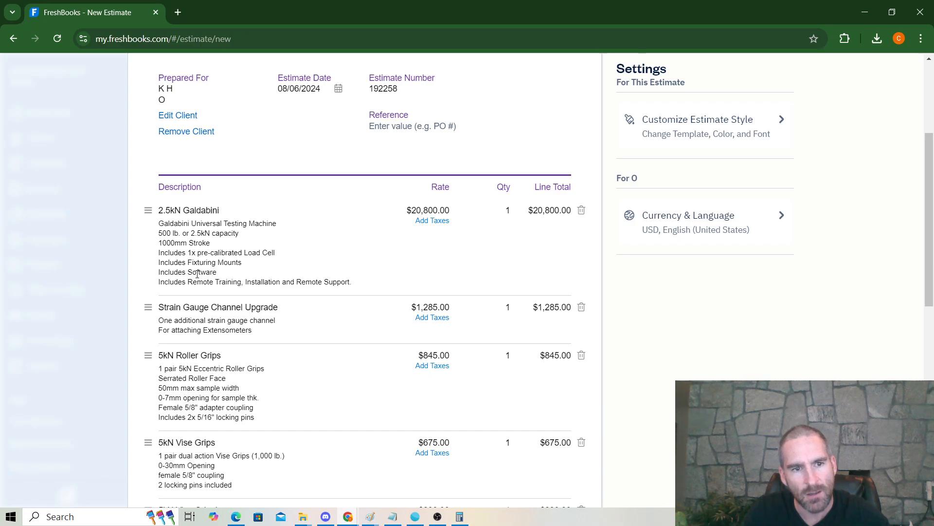
pyautogui.scroll(-1, 200, 318)
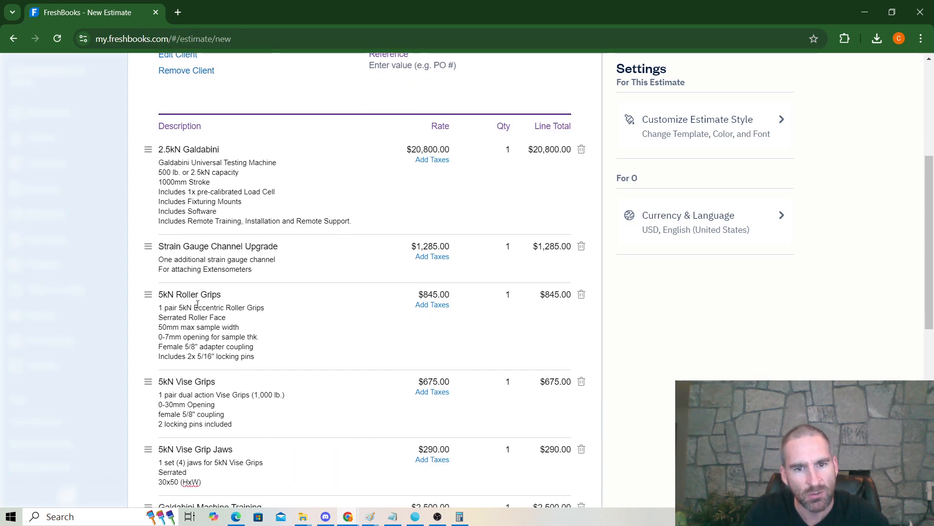
pyautogui.scroll(-1, 198, 277)
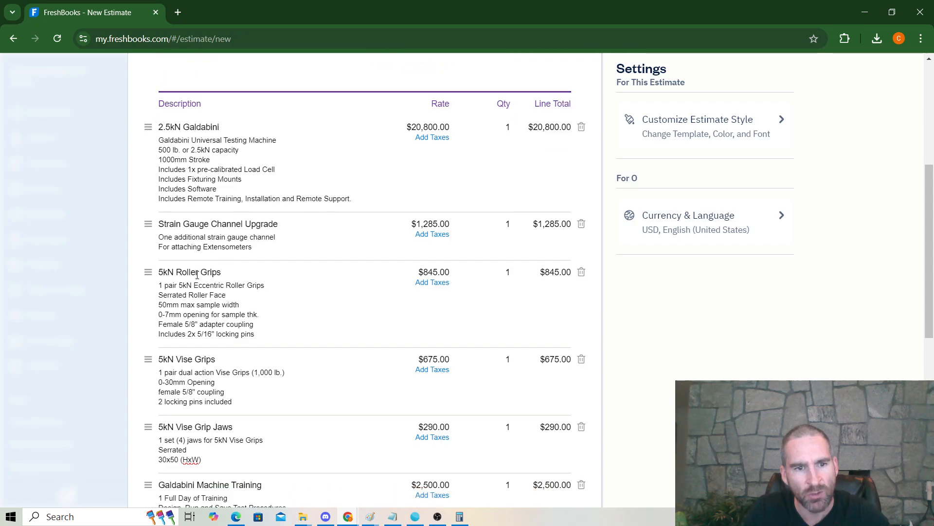
pyautogui.scroll(-1, 197, 271)
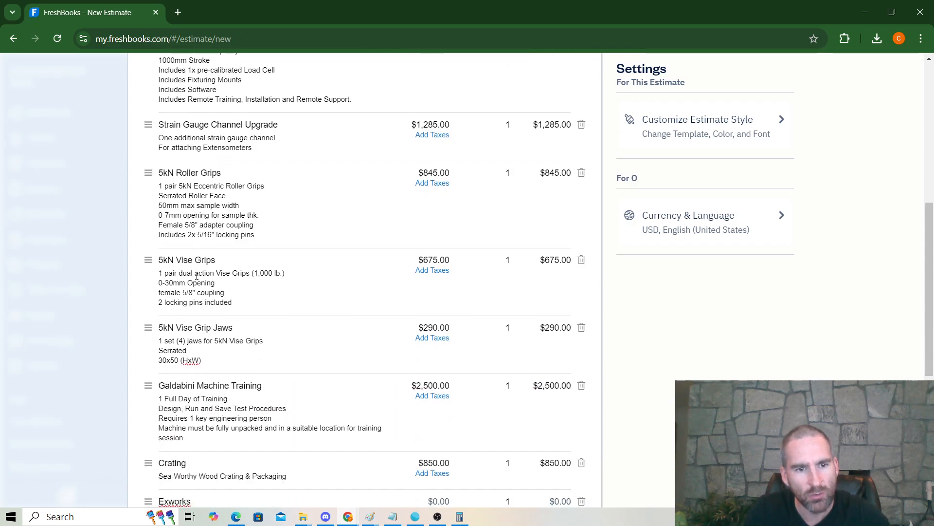
pyautogui.scroll(-1, 197, 271)
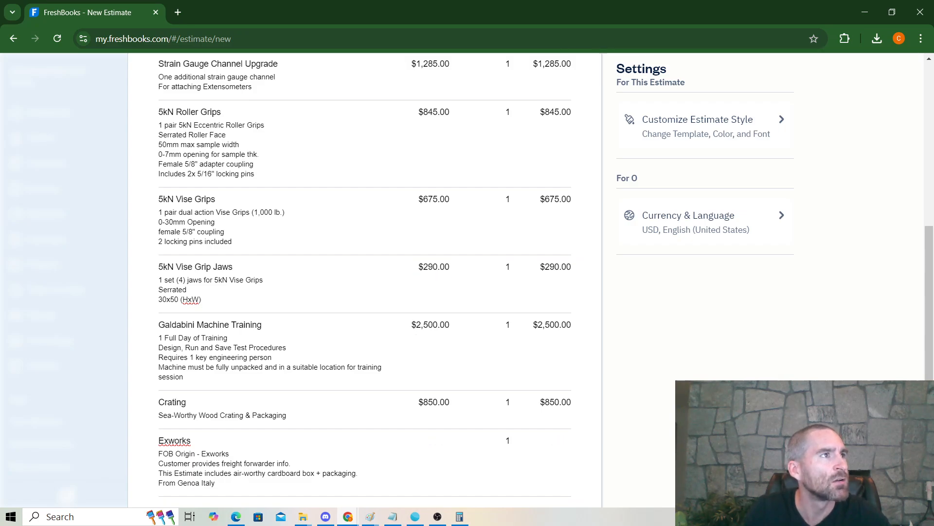
pyautogui.scroll(-2, 360, 442)
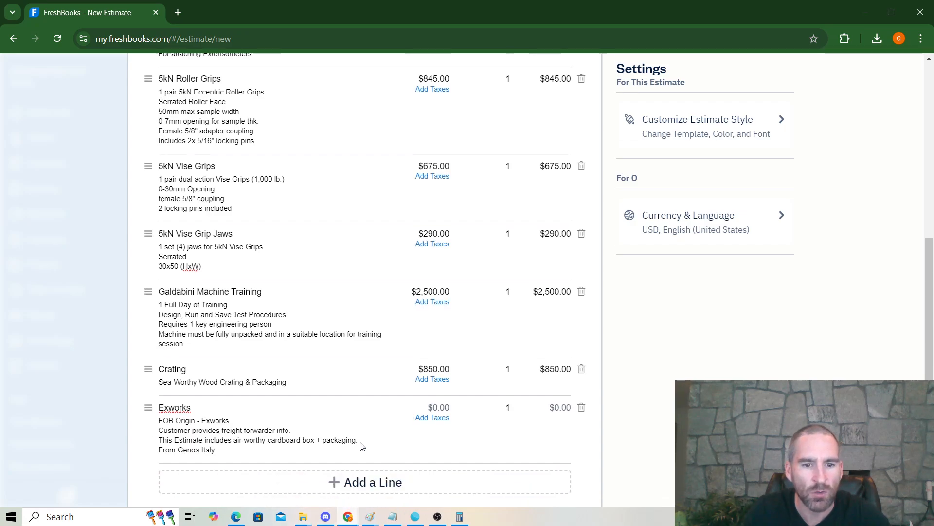
# Step: Add a 180 Degree Peel Fixture line and set its rate to $1,085.00
pyautogui.click(341, 398)
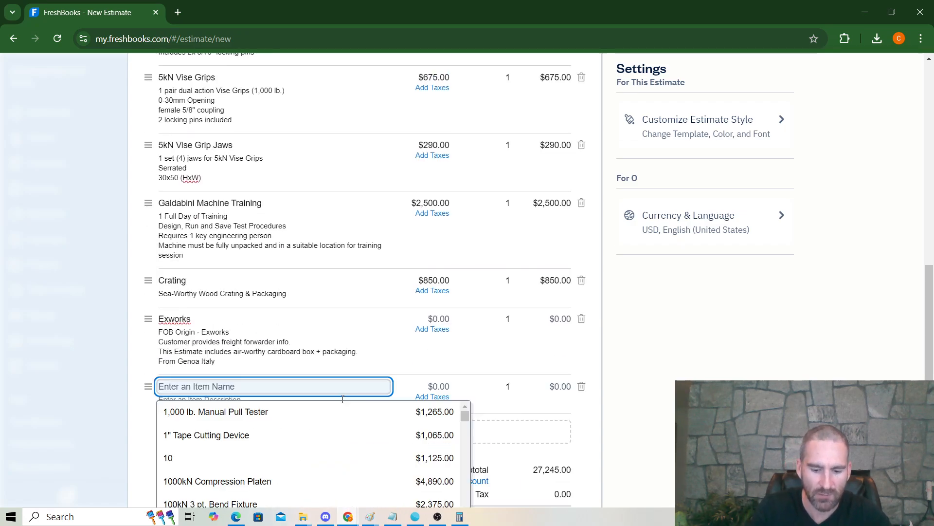
pyautogui.write('180 degree')
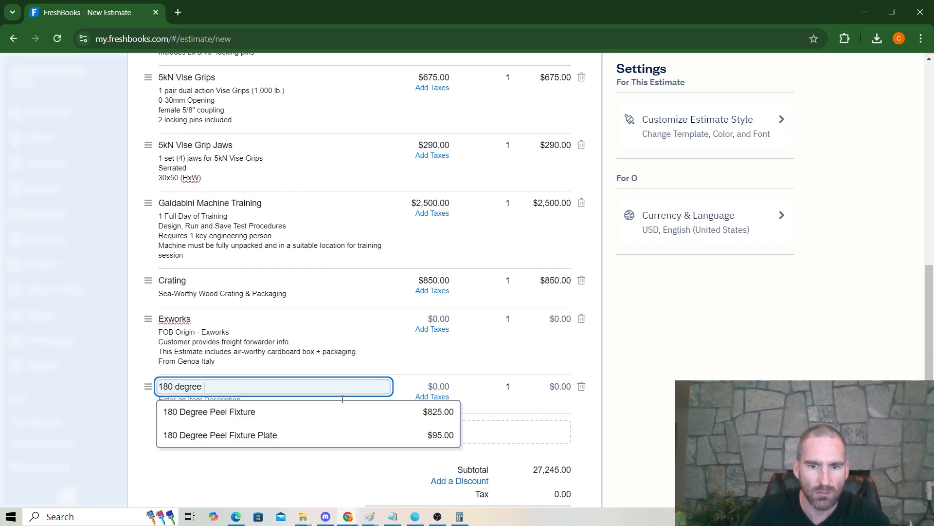
pyautogui.click(295, 416)
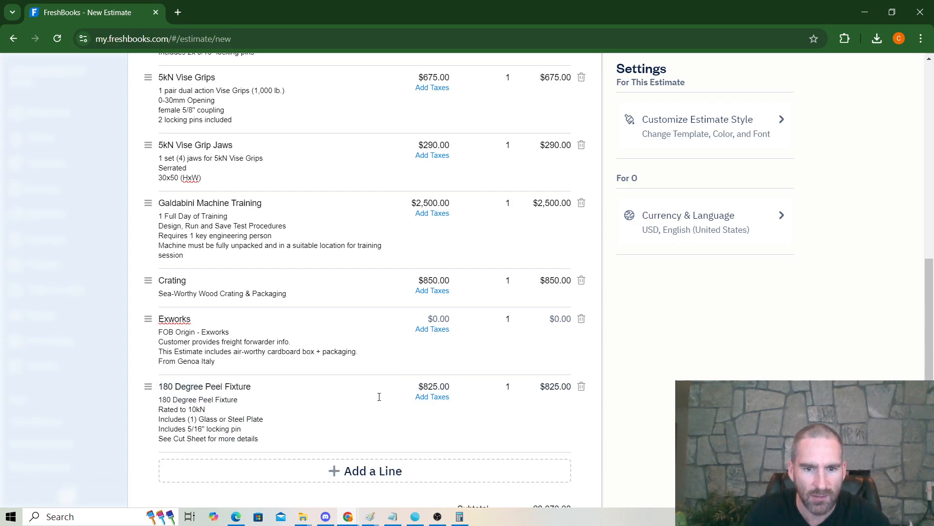
pyautogui.click(426, 388)
pyautogui.doubleClick(426, 388)
pyautogui.write('1')
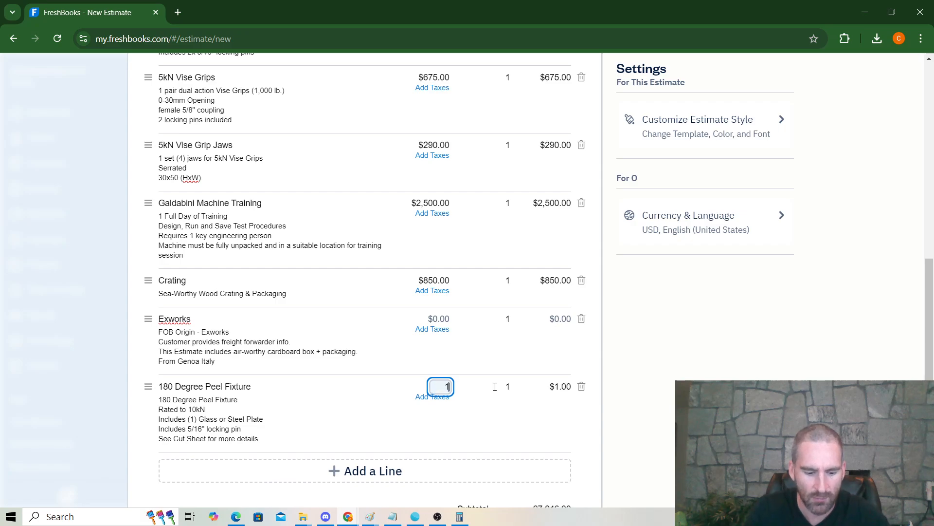
pyautogui.write('035')
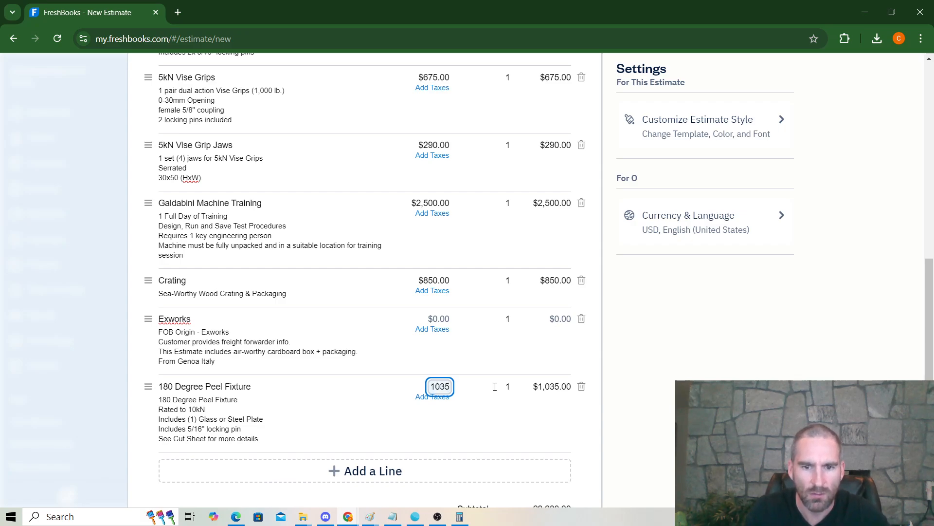
pyautogui.press('BackSpace')
pyautogui.press('BackSpace')
pyautogui.write('85')
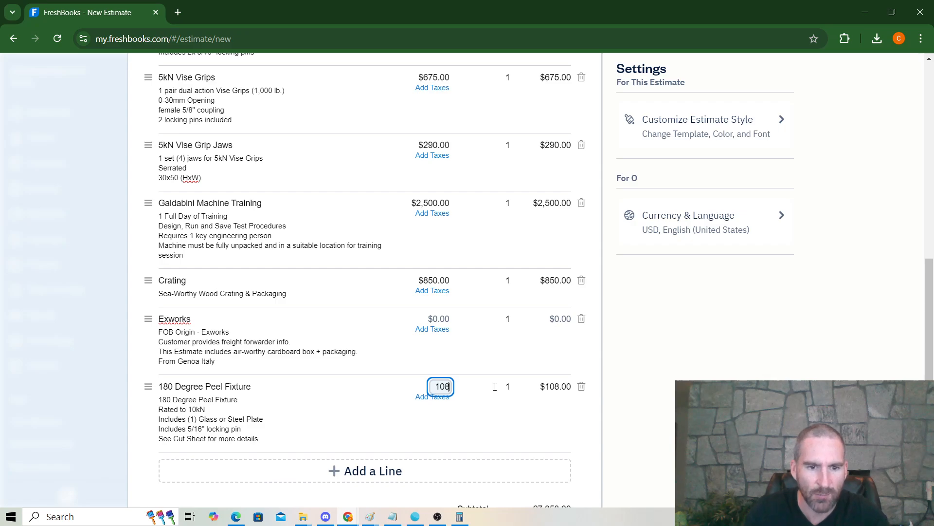
# Step: Delete 'Glass or' from the fixture description and move the line after 5kN Vise Grip Jaws
pyautogui.click(204, 417)
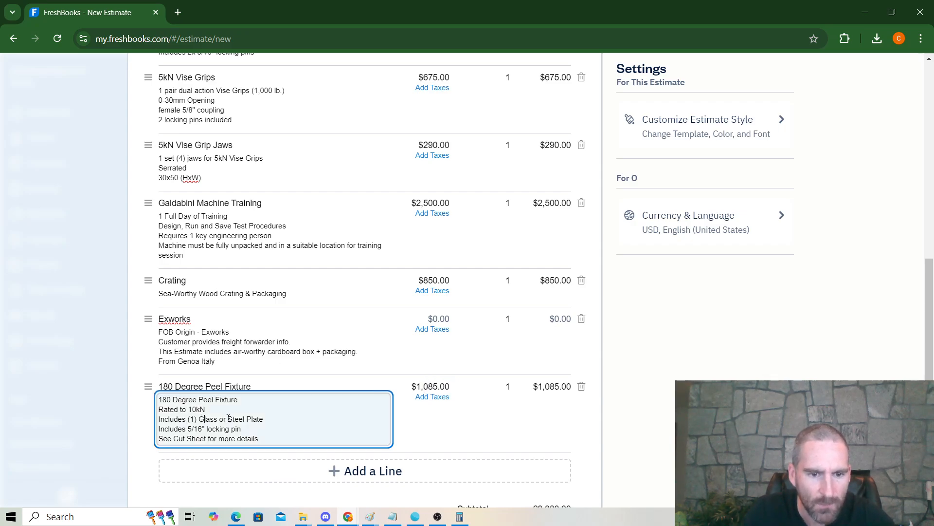
pyautogui.moveTo(227, 419); pyautogui.dragTo(203, 420)
pyautogui.press('BackSpace')
pyautogui.press('BackSpace')
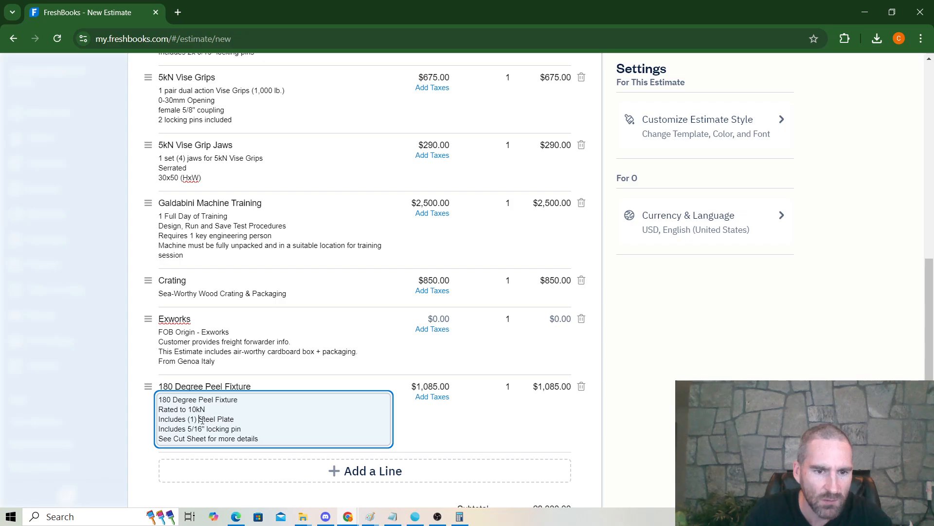
pyautogui.moveTo(148, 386); pyautogui.dragTo(139, 185)
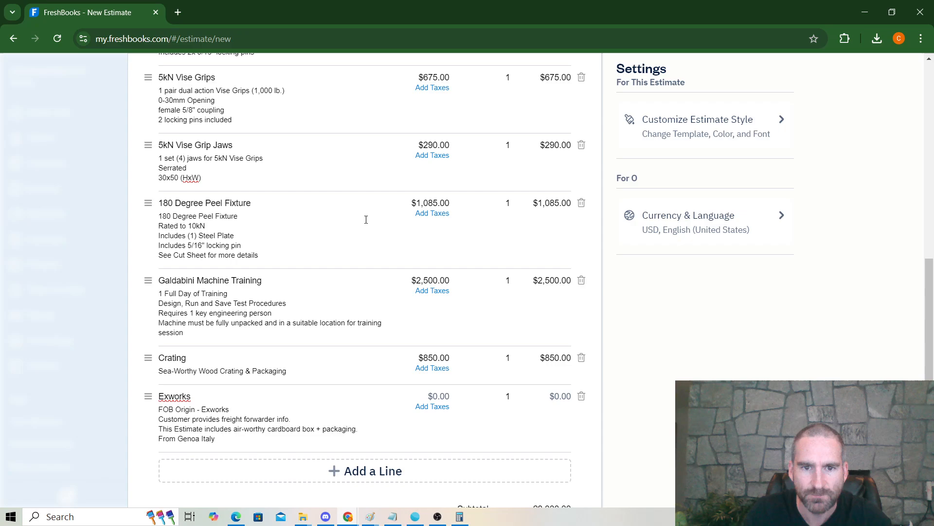
pyautogui.scroll(4, 296, 279)
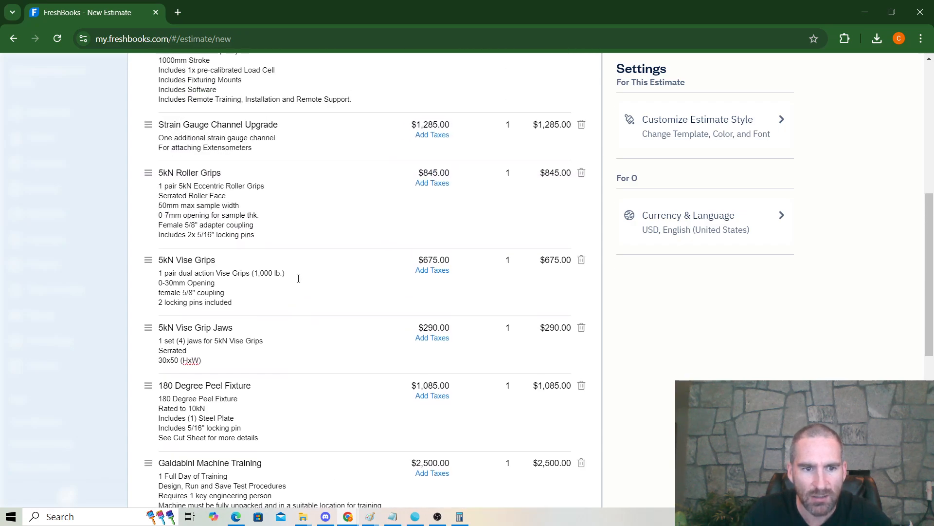
pyautogui.scroll(-9, 298, 278)
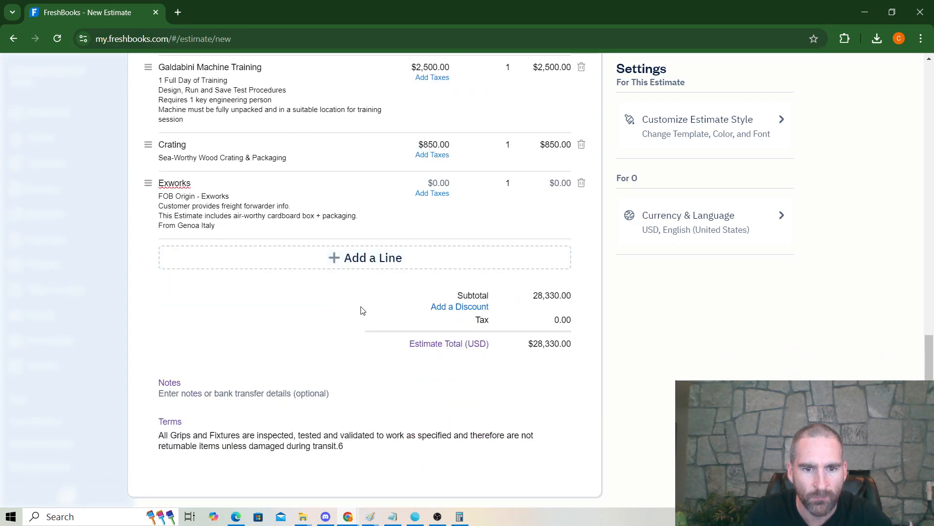
# Step: Add a $33.00 Spanner Wrench 35-60 line and move it directly below the Peel Fixture
pyautogui.click(368, 258)
pyautogui.write('spanner')
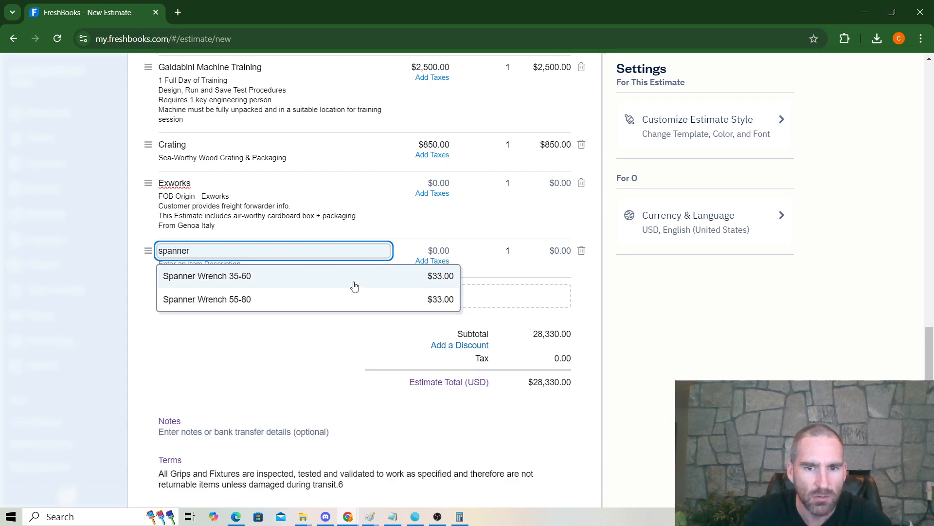
pyautogui.click(354, 281)
pyautogui.scroll(4, 200, 355)
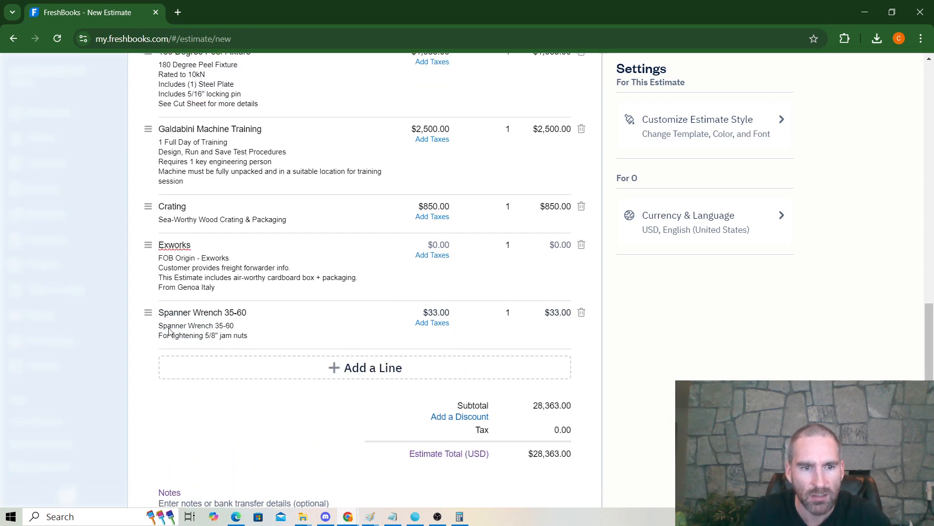
pyautogui.moveTo(150, 436); pyautogui.dragTo(151, 247)
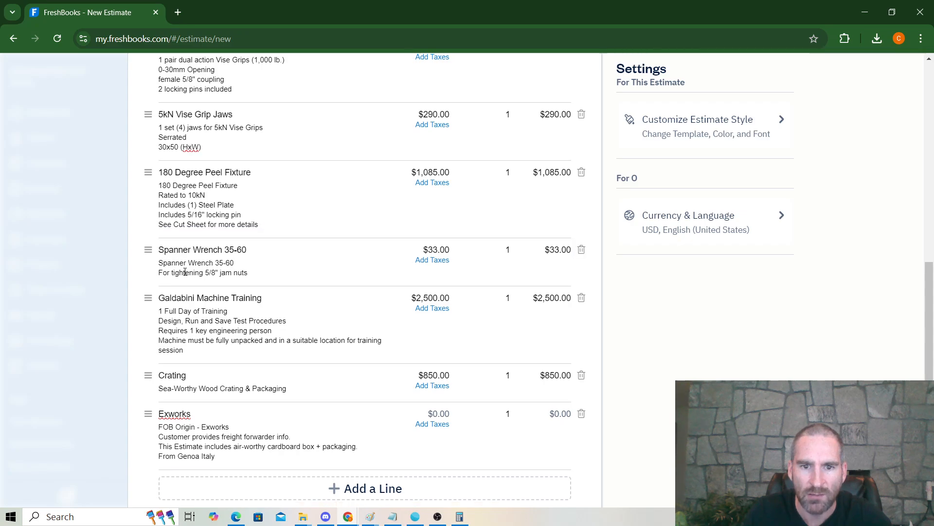
pyautogui.scroll(-4, 192, 287)
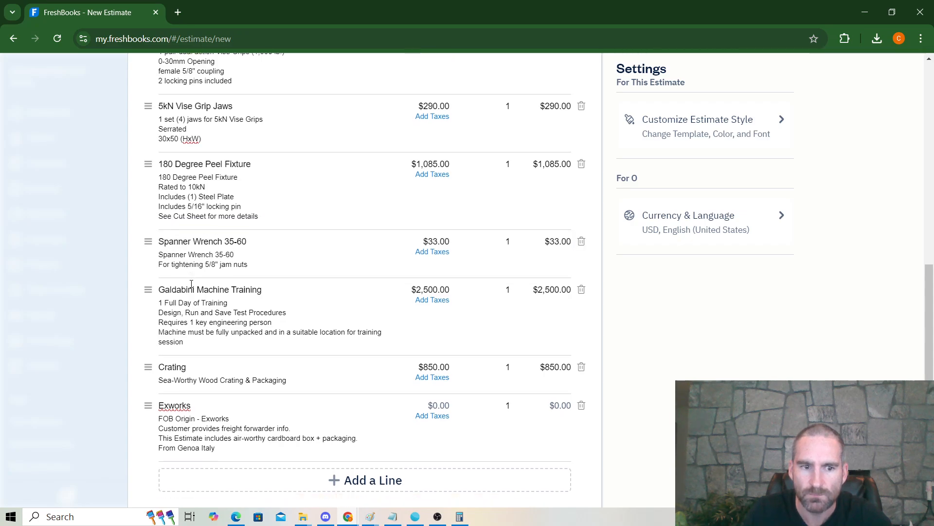
pyautogui.scroll(12, 192, 287)
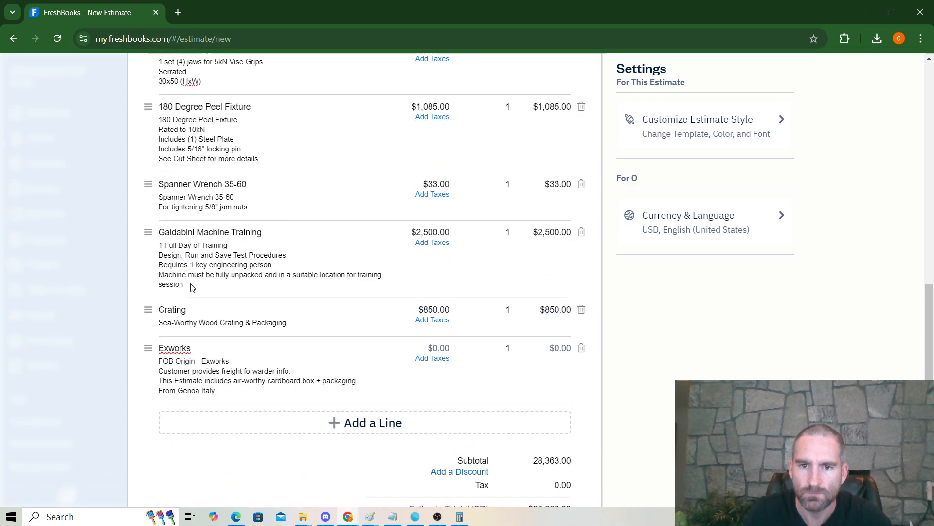
pyautogui.scroll(3, 198, 288)
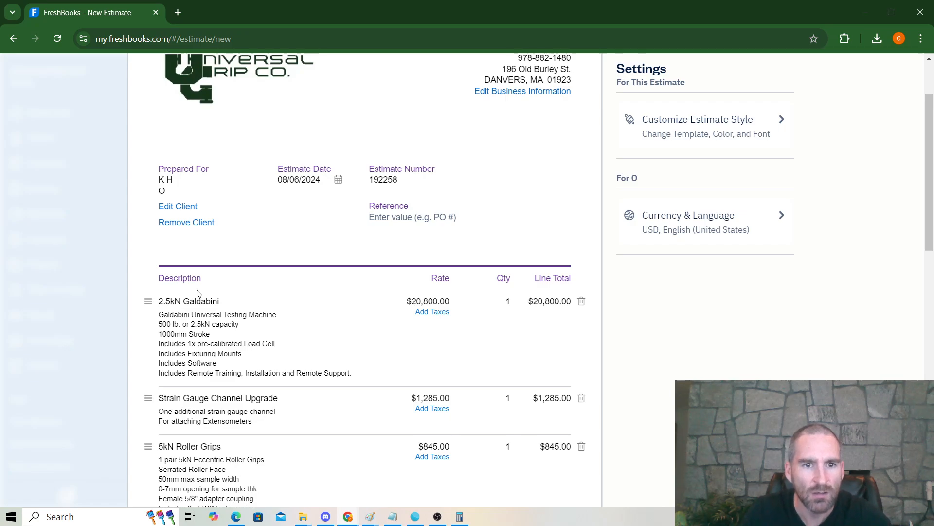
pyautogui.scroll(-4, 352, 363)
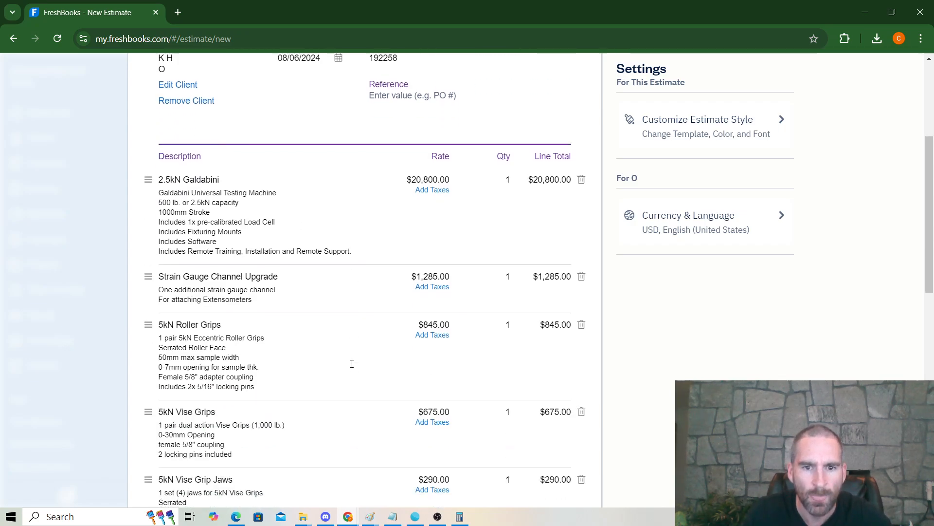
pyautogui.scroll(-1, 179, 283)
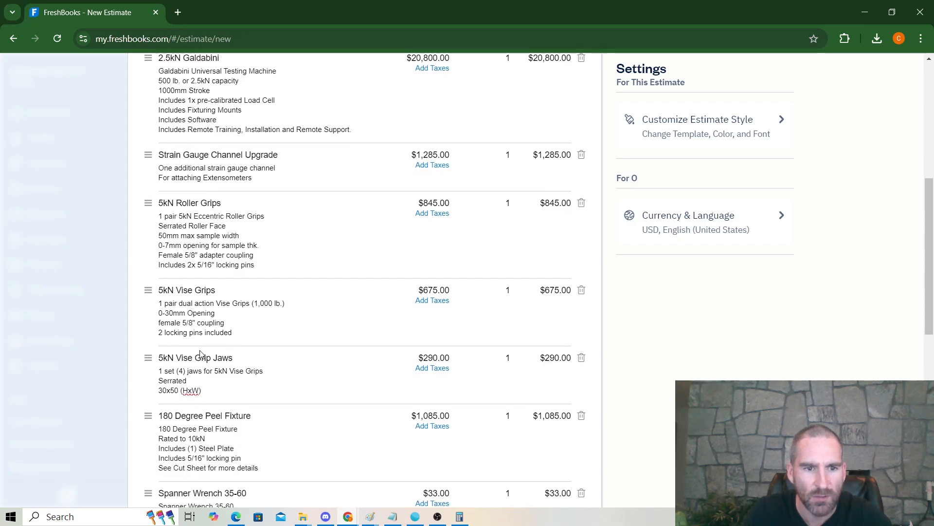
pyautogui.scroll(-3, 200, 353)
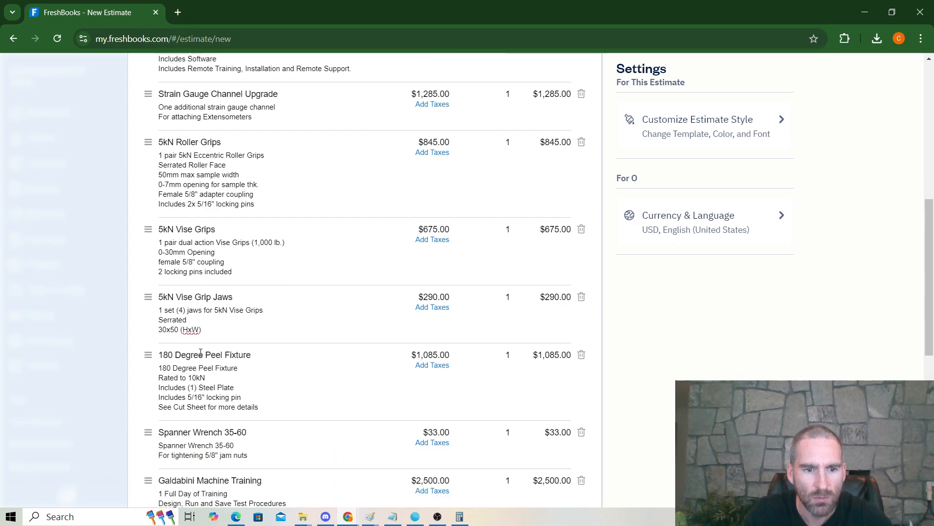
pyautogui.scroll(-2, 201, 355)
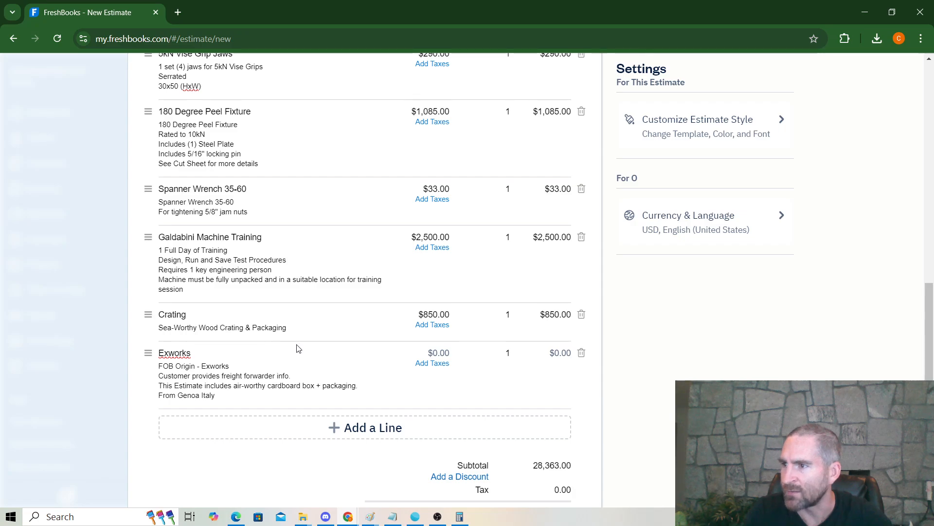
pyautogui.scroll(-2, 298, 349)
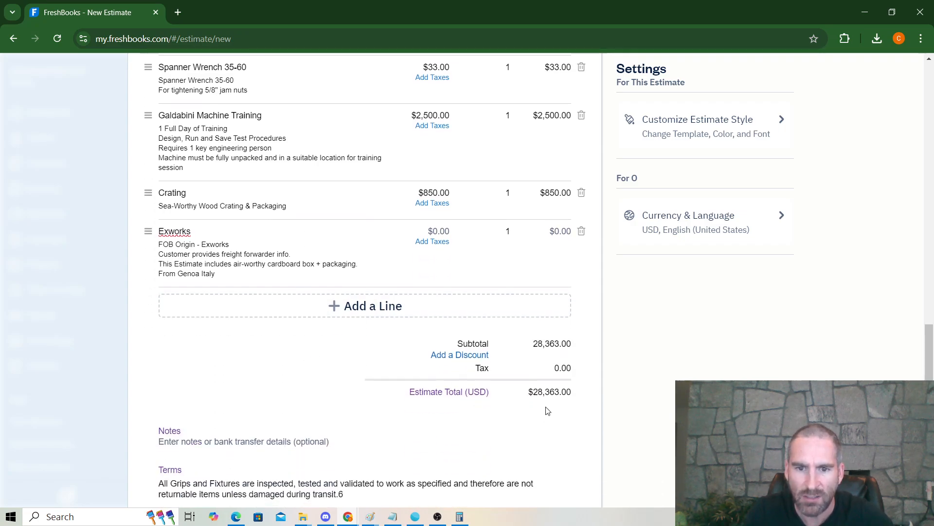
pyautogui.scroll(-1, 473, 397)
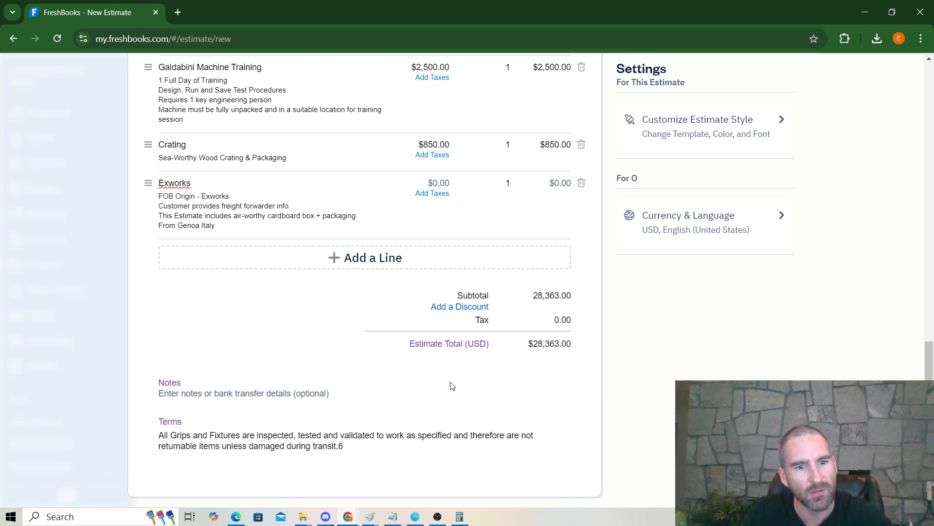
pyautogui.scroll(10, 452, 385)
pyautogui.scroll(7, 451, 408)
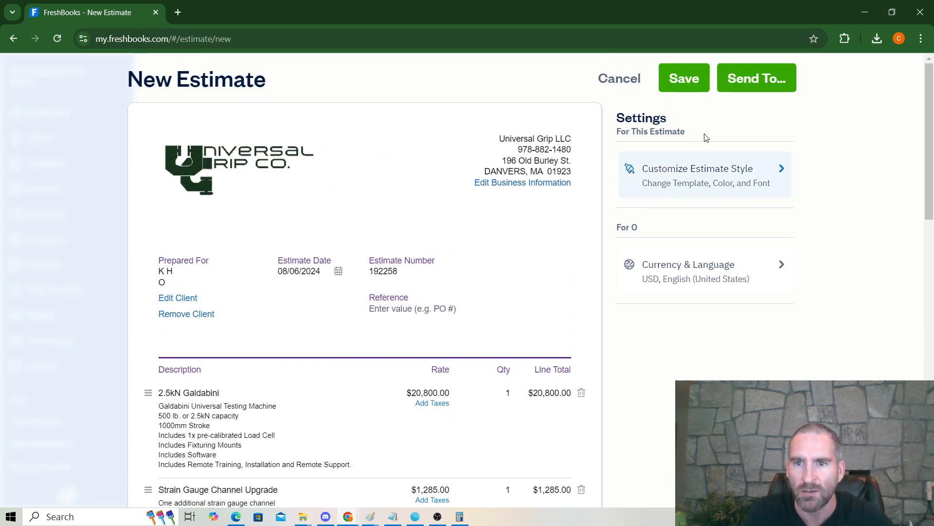
# Step: Email estimate 192258 to the client, then view it as Sent in the Estimates list
pyautogui.click(740, 79)
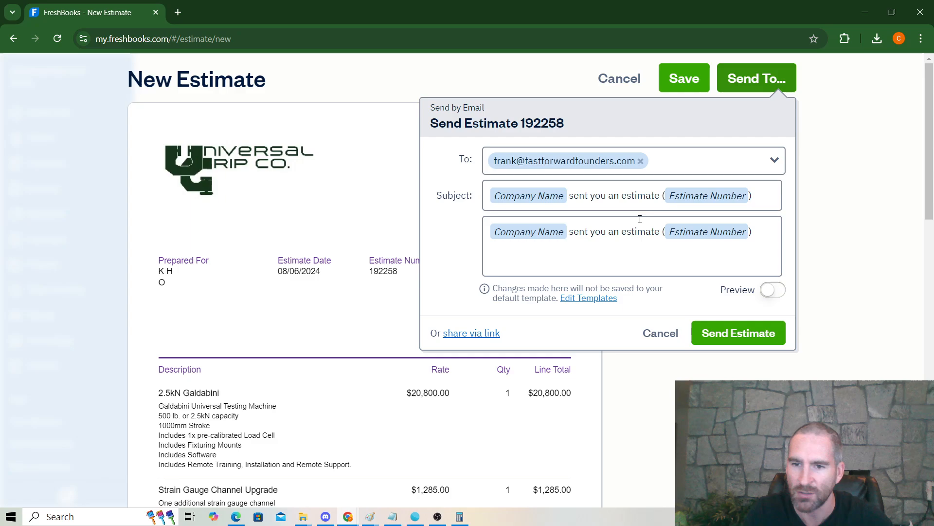
pyautogui.click(715, 334)
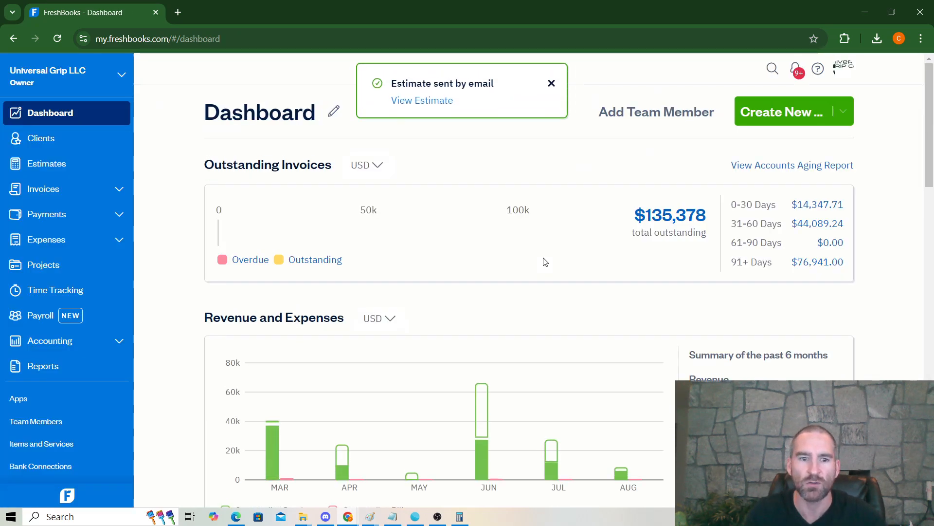
pyautogui.click(57, 166)
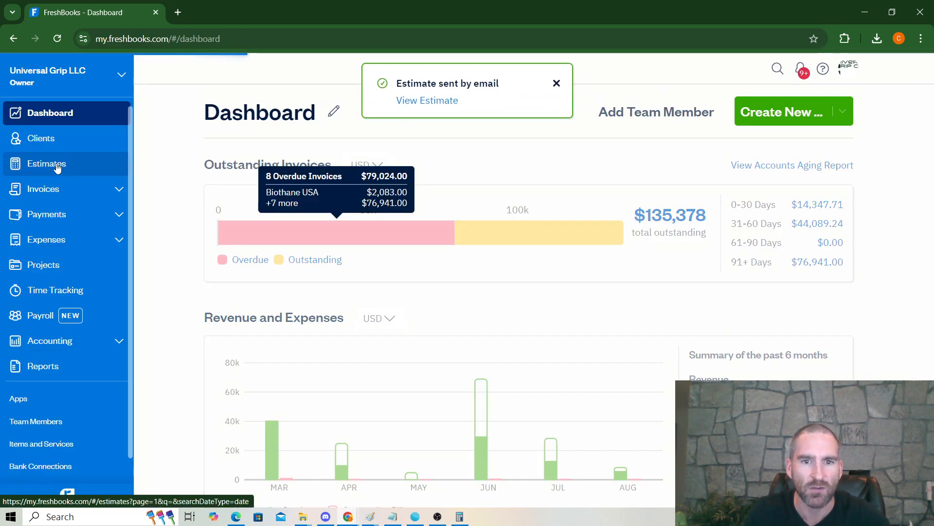
pyautogui.scroll(-4, 492, 294)
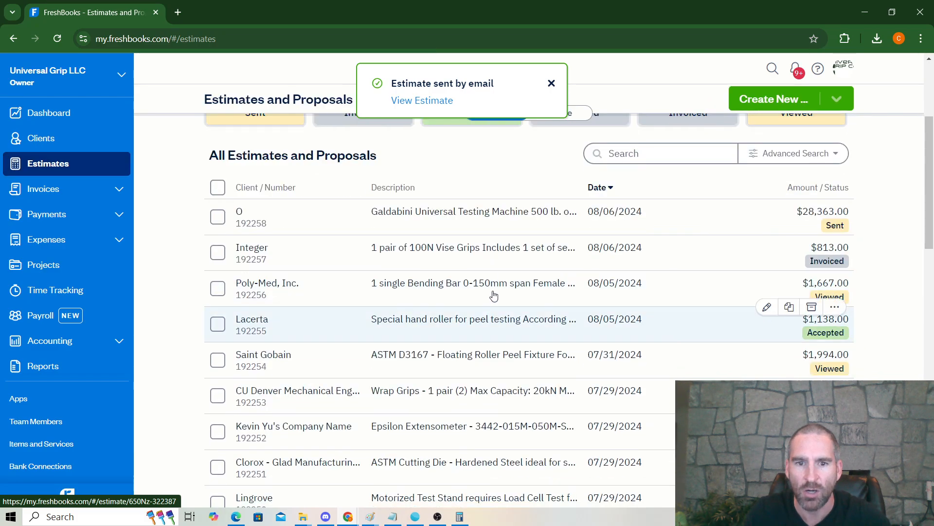
# Step: Download estimate 192258 as a PDF and open the downloaded file
pyautogui.click(493, 211)
pyautogui.click(755, 146)
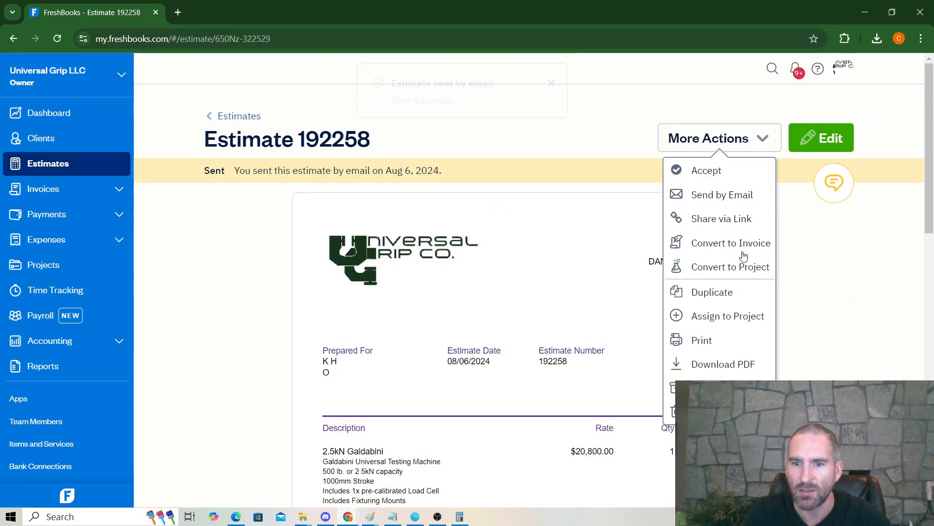
pyautogui.click(732, 366)
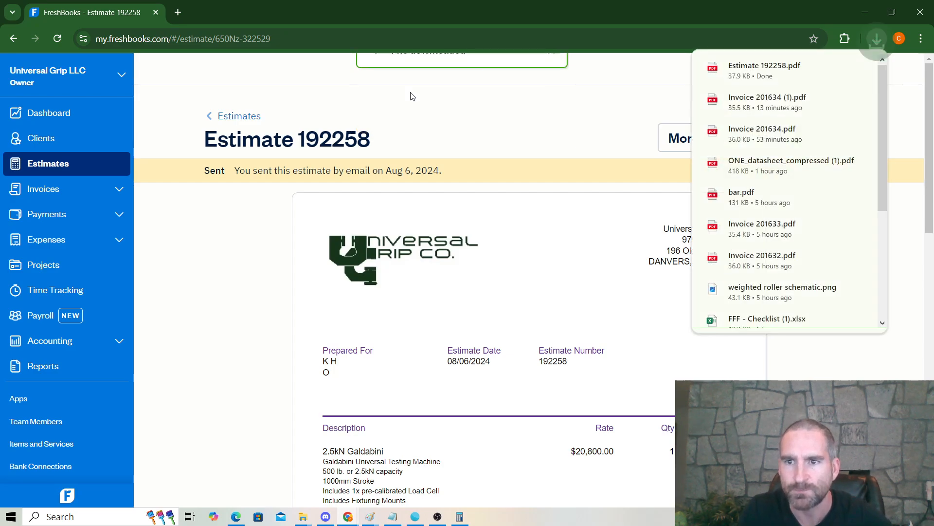
pyautogui.click(778, 72)
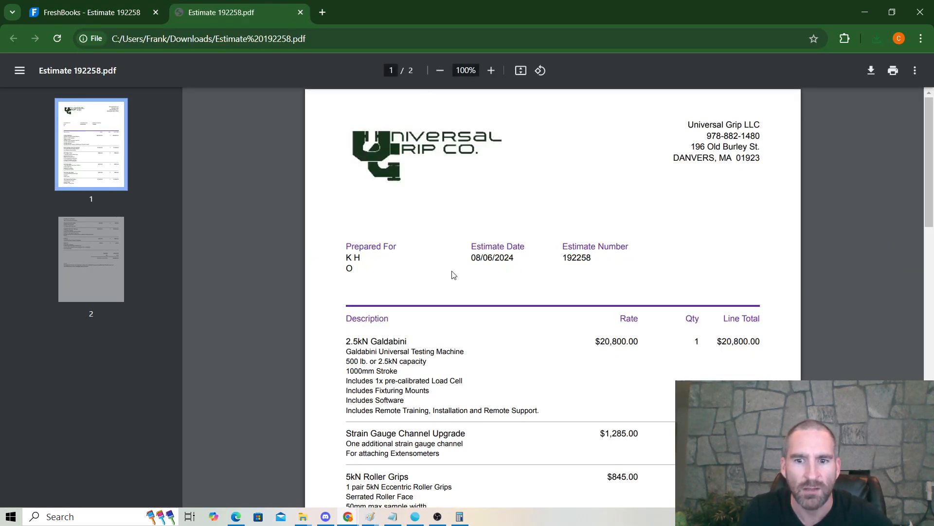
# Step: Check both PDF pages down to the $28,363.00 total, then return to FreshBooks estimate 192258
pyautogui.scroll(-3, 339, 266)
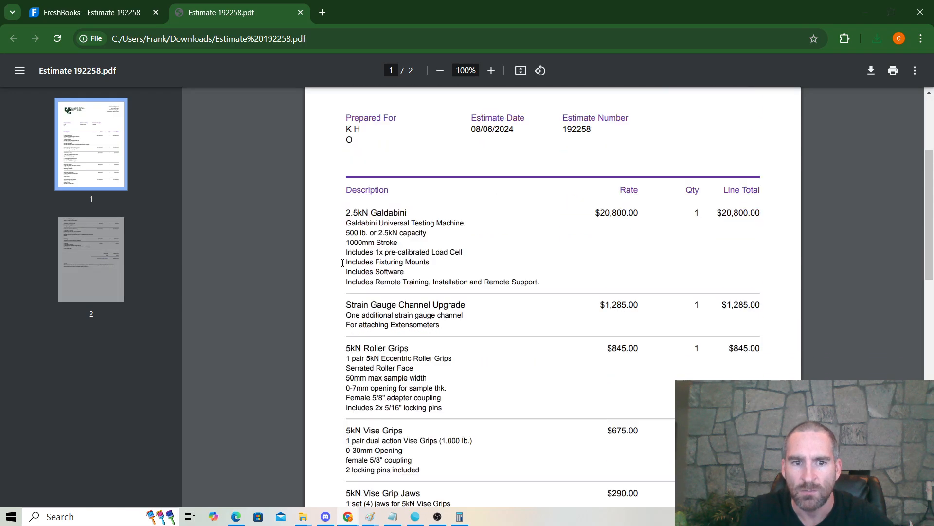
pyautogui.scroll(-10, 339, 265)
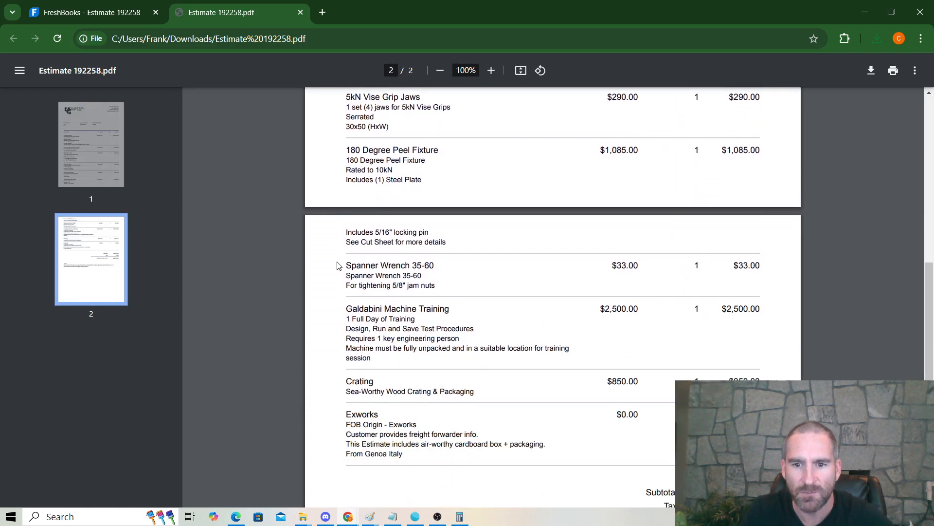
pyautogui.scroll(-4, 340, 265)
pyautogui.scroll(5, 340, 262)
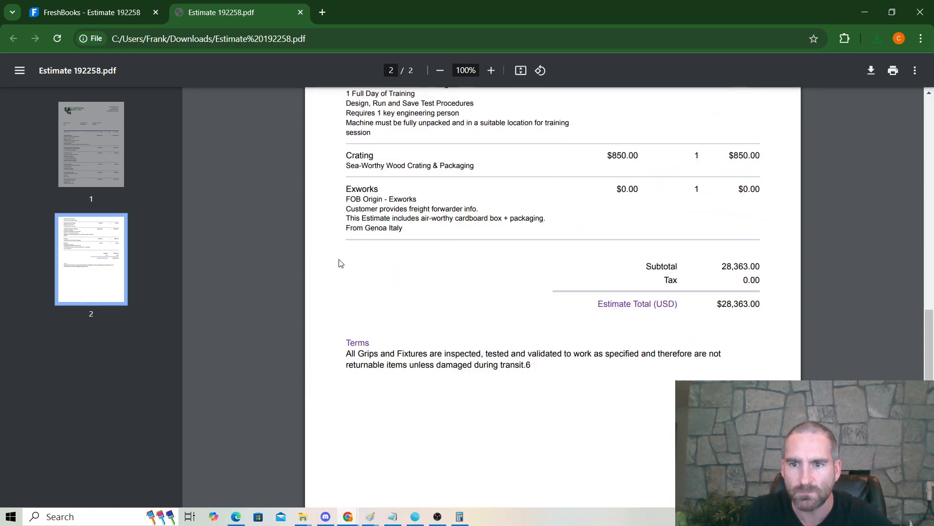
pyautogui.scroll(10, 344, 251)
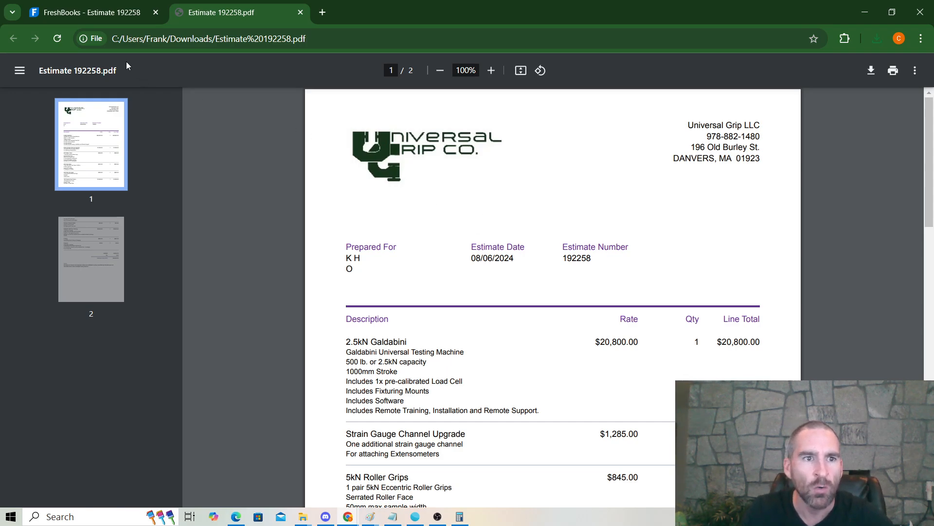
pyautogui.click(100, 16)
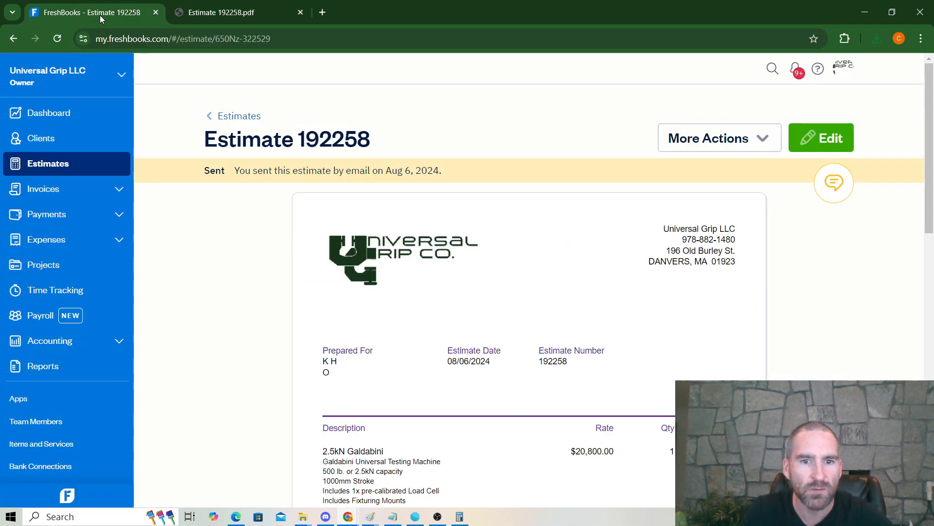
# Step: Convert estimate 192258 into invoice 201635 for $28,363.00 and email it to the client
pyautogui.click(726, 147)
pyautogui.click(734, 251)
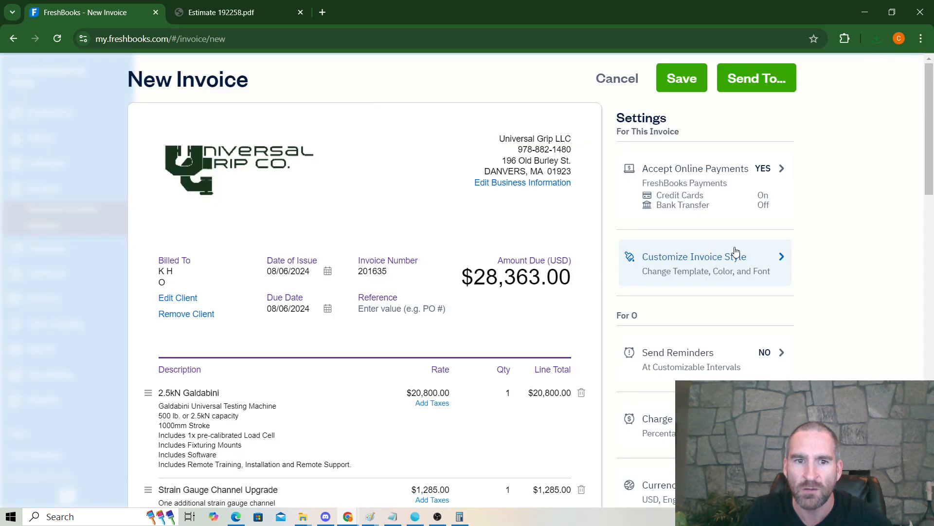
pyautogui.scroll(-5, 504, 201)
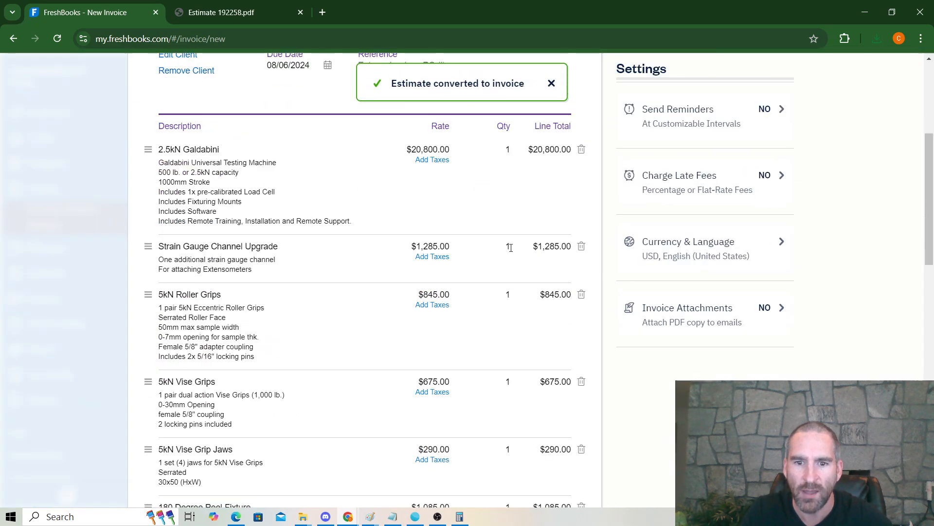
pyautogui.scroll(5, 515, 265)
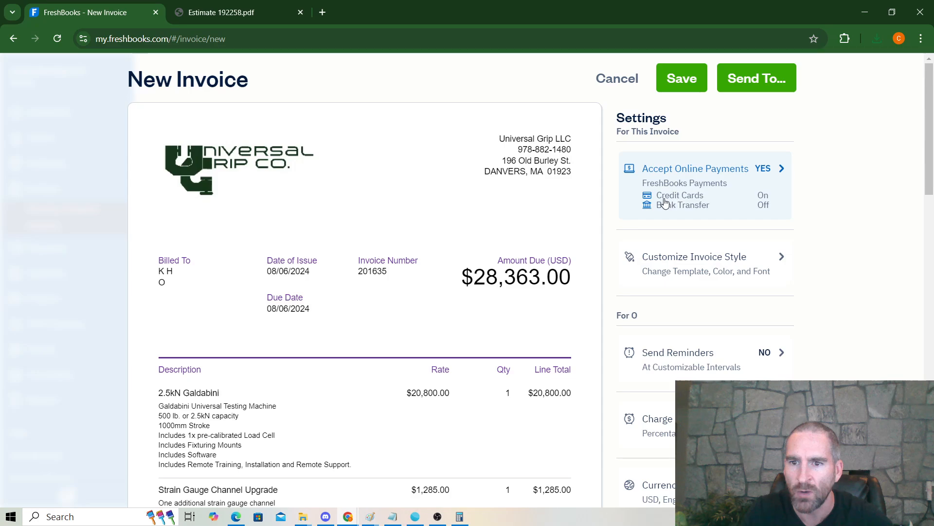
pyautogui.click(738, 80)
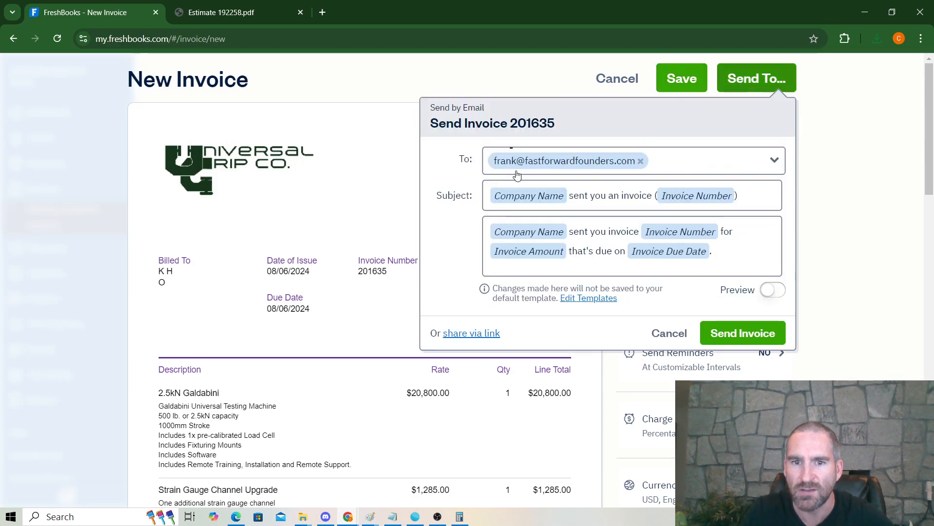
pyautogui.click(737, 334)
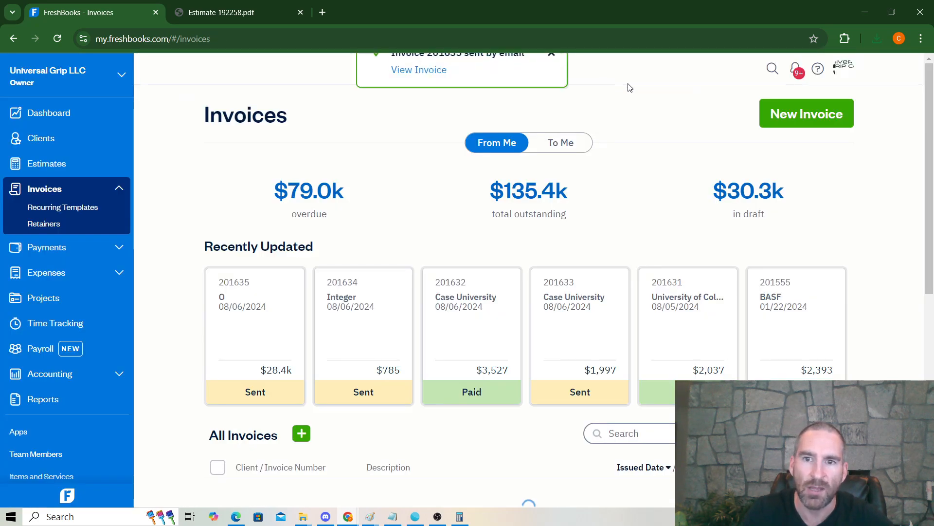
# Step: Open invoice 201635, generate its Share via Link client link, select it, and close the dialog
pyautogui.scroll(-2, 257, 350)
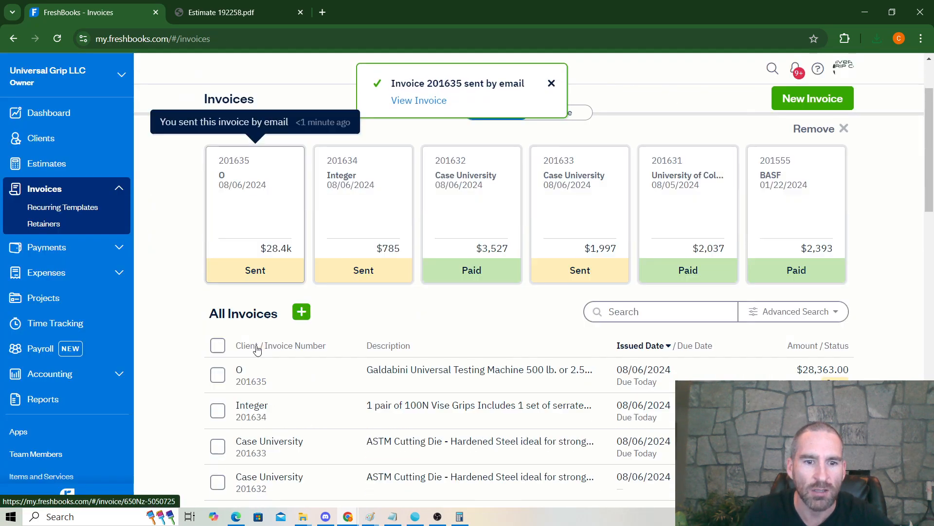
pyautogui.scroll(-4, 257, 351)
pyautogui.scroll(5, 292, 380)
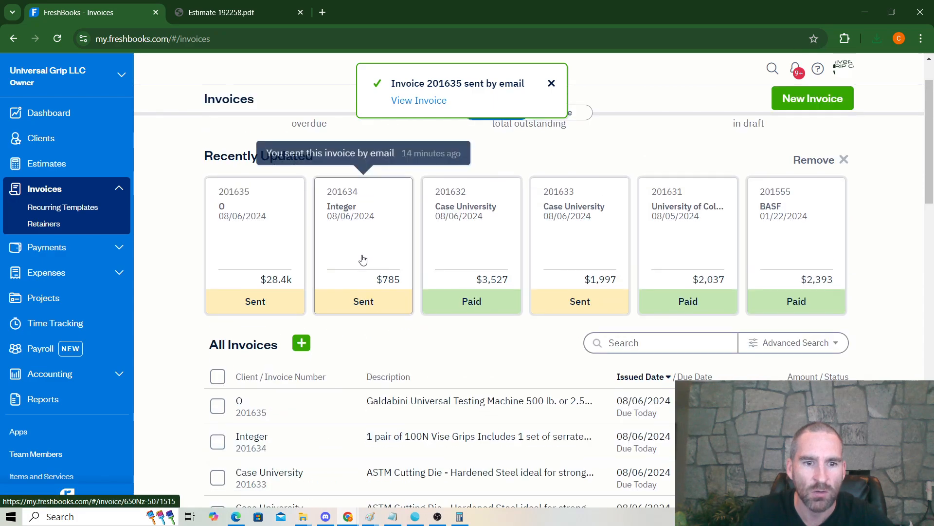
pyautogui.click(384, 413)
pyautogui.click(659, 140)
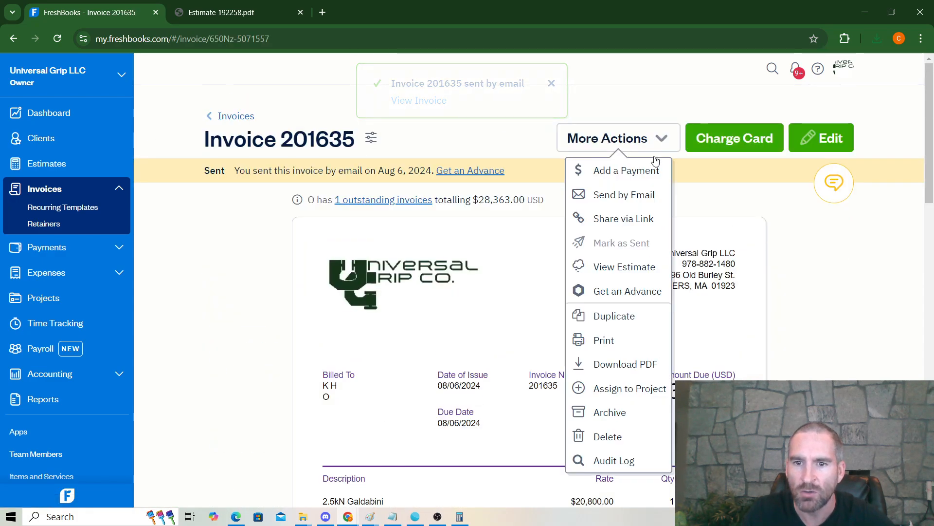
pyautogui.click(635, 226)
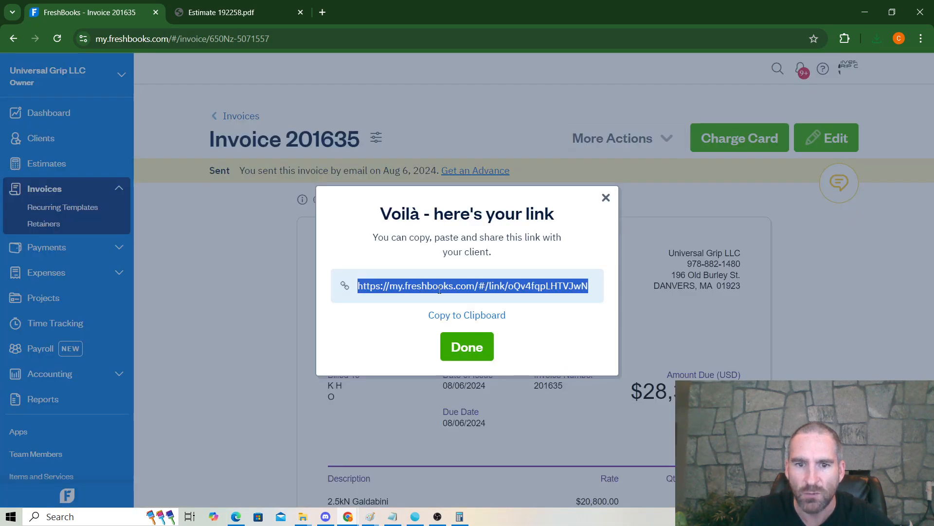
pyautogui.click(439, 290)
pyautogui.moveTo(362, 286); pyautogui.dragTo(595, 294)
pyautogui.click(505, 298)
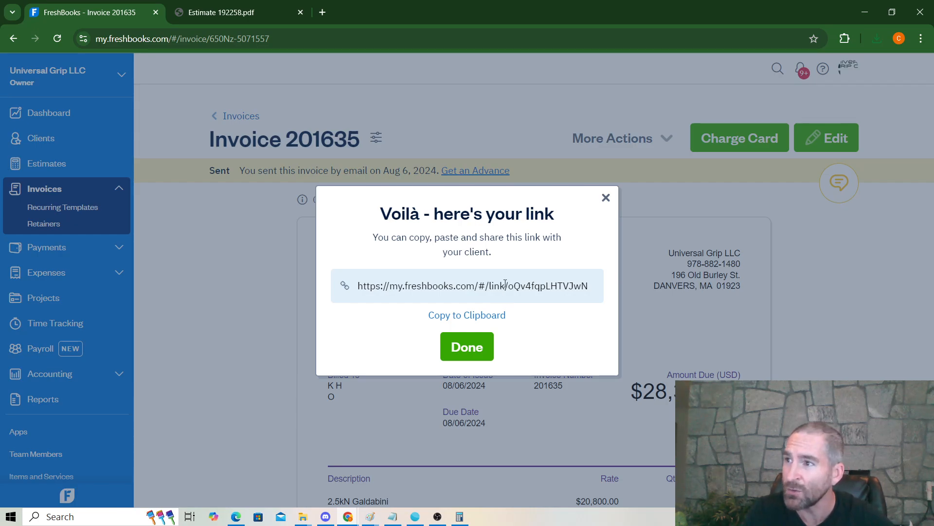
pyautogui.click(605, 200)
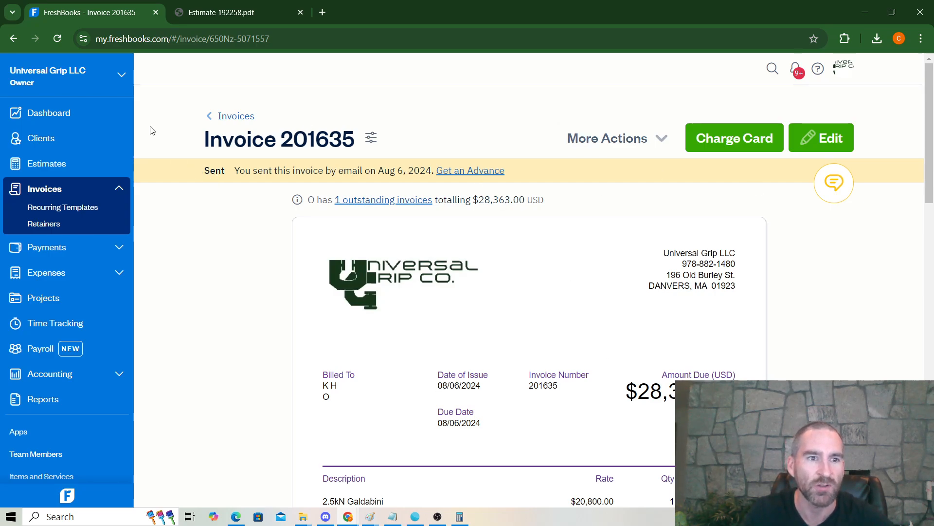
# Step: Return to the Dashboard and review the $163,741 outstanding across 21 invoices and revenue charts
pyautogui.click(64, 113)
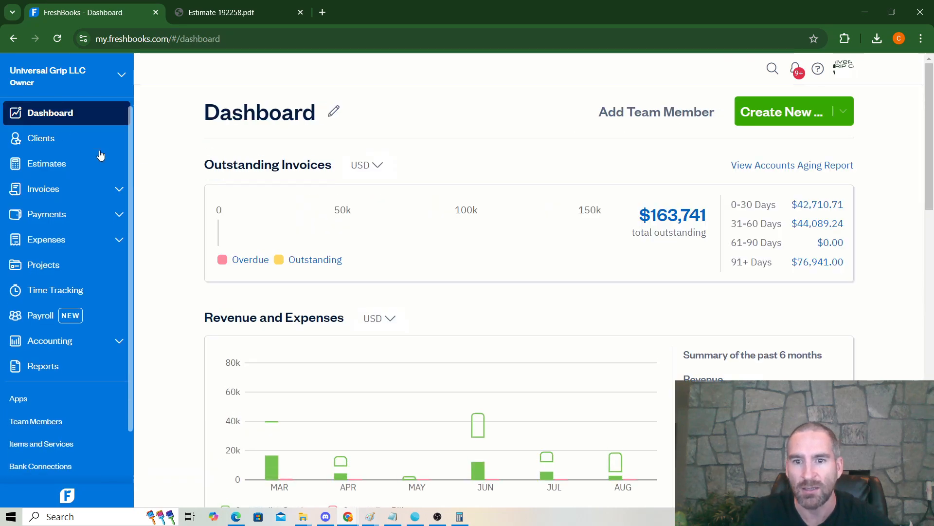
pyautogui.scroll(-2, 585, 311)
pyautogui.moveTo(617, 366)
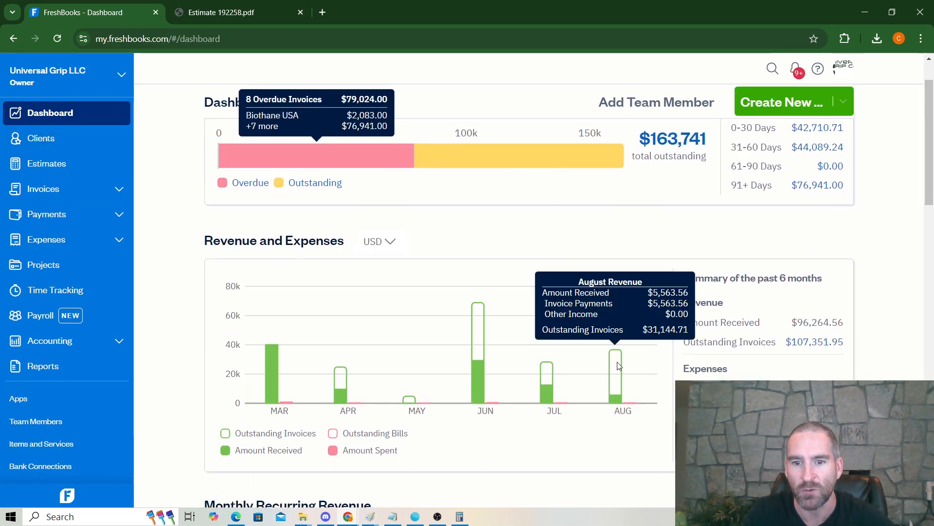
pyautogui.scroll(2, 618, 366)
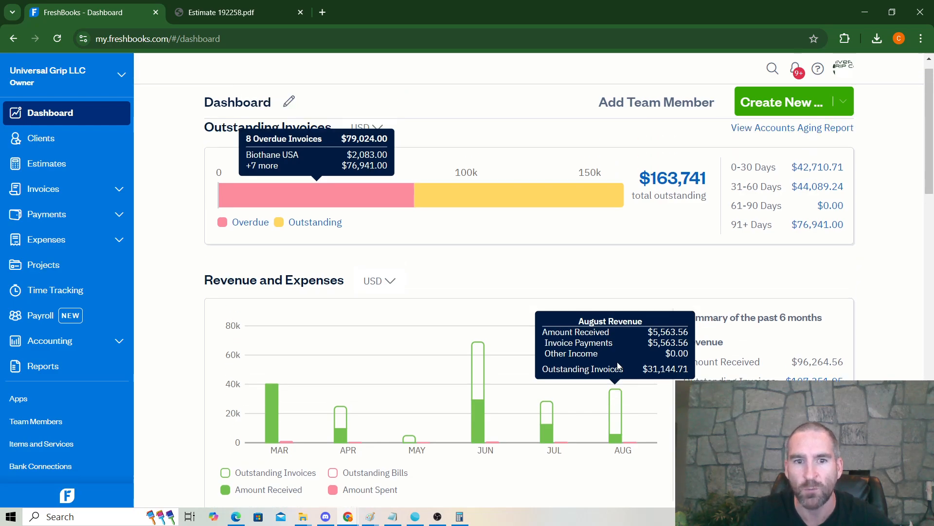
pyautogui.scroll(-4, 592, 274)
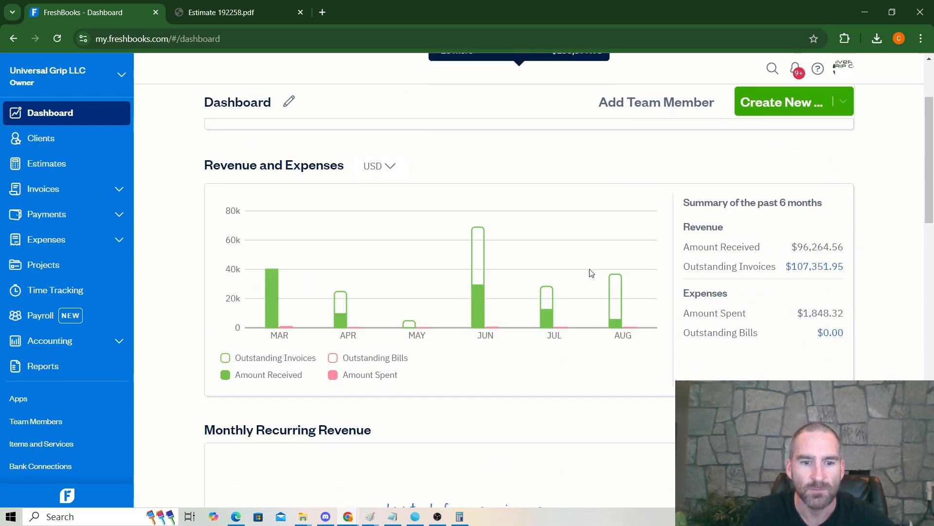
pyautogui.scroll(4, 592, 274)
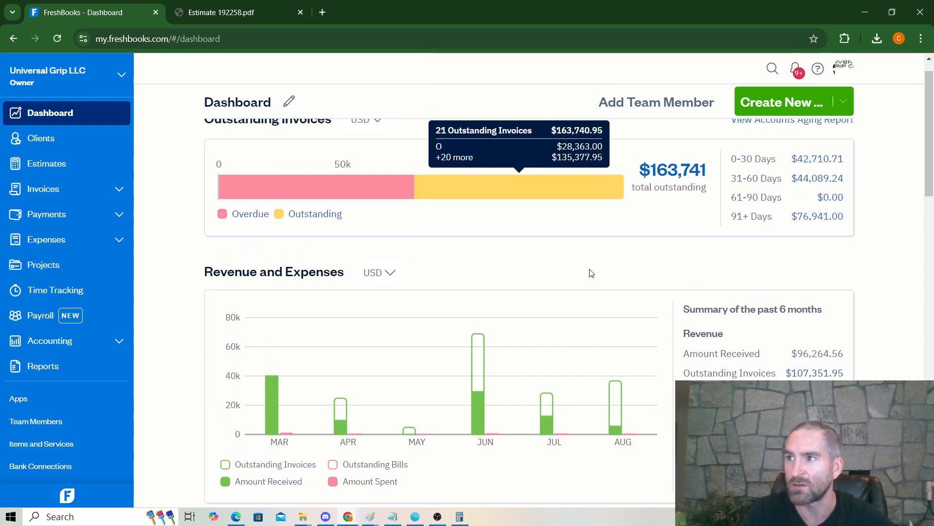
pyautogui.moveTo(623, 447)
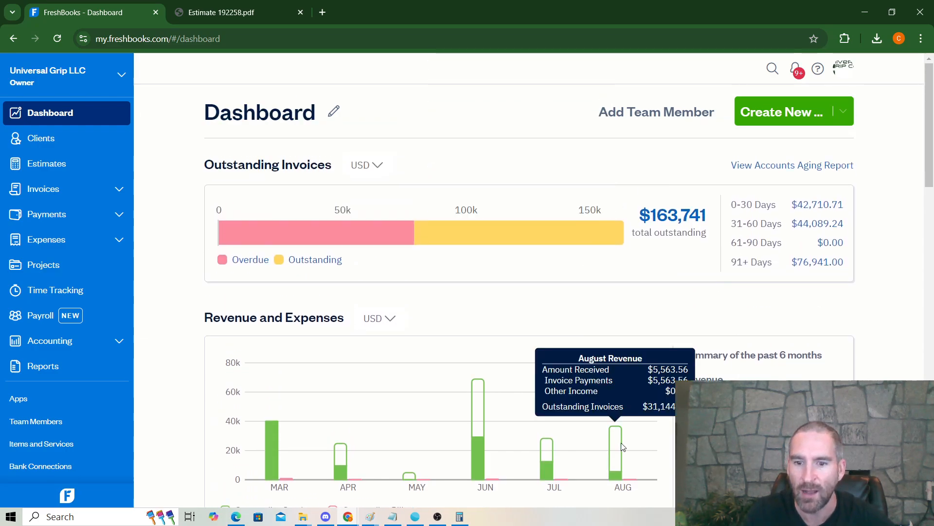